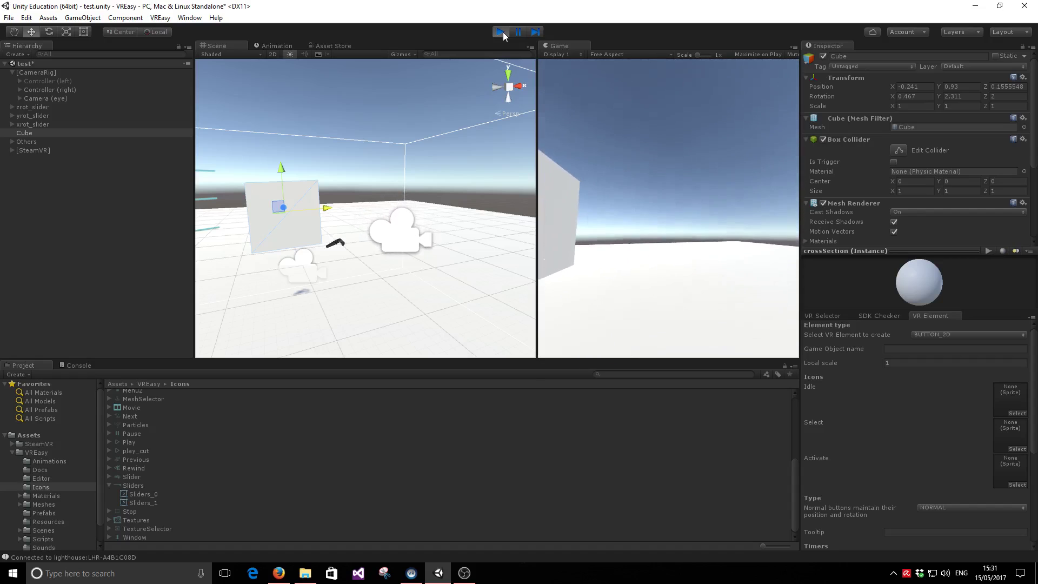
# - Leave play mode and choose SLIDER as the element type in VREasy's VR Element creator
pyautogui.click(502, 31)
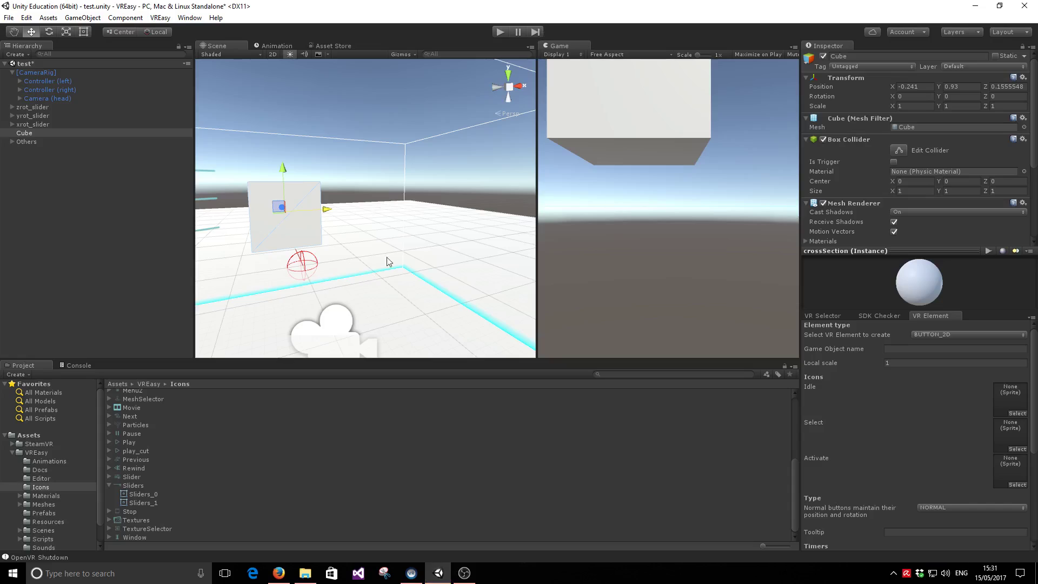
pyautogui.click(937, 335)
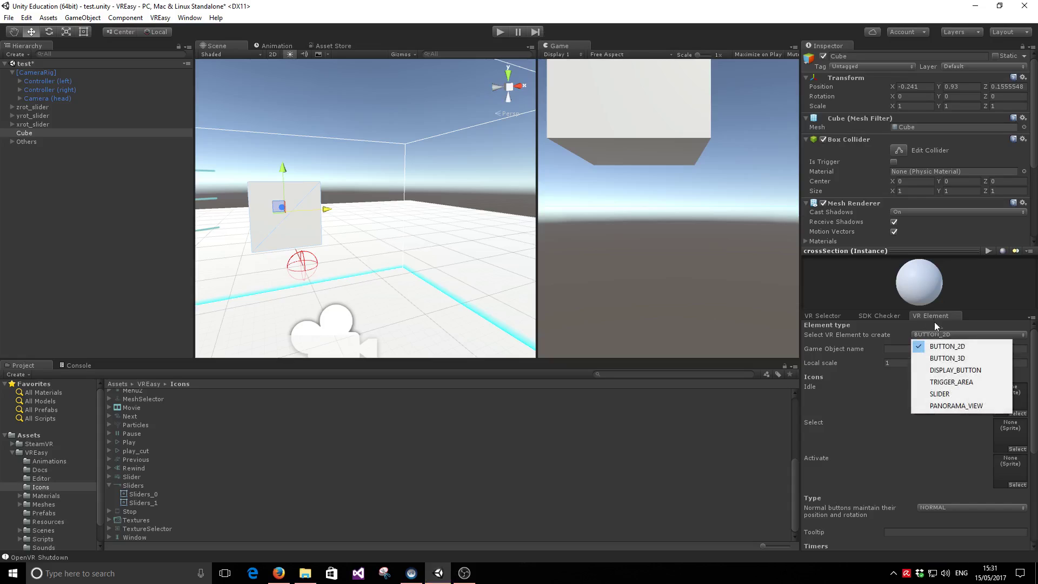
pyautogui.click(935, 317)
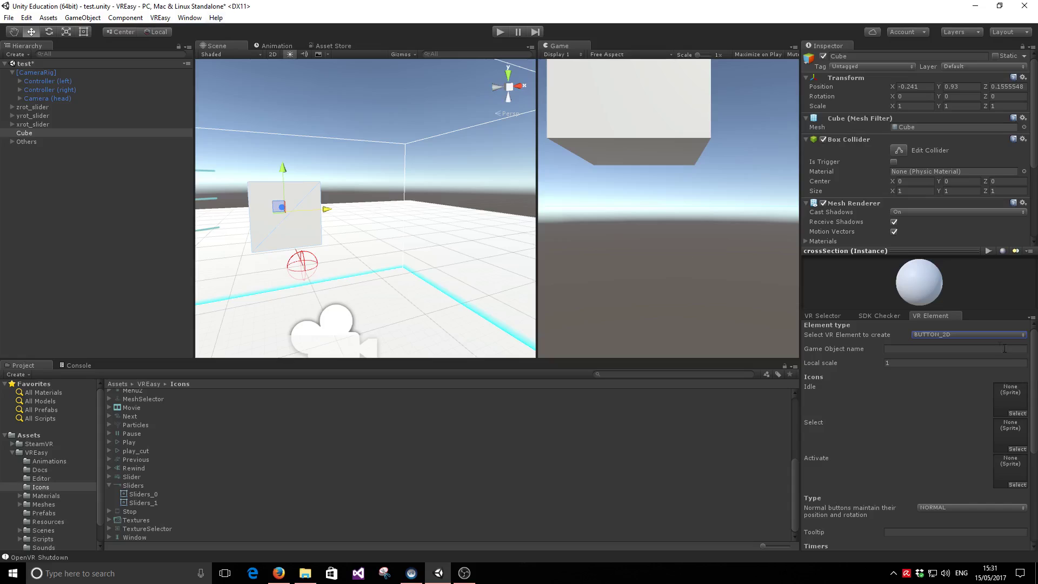
pyautogui.click(160, 18)
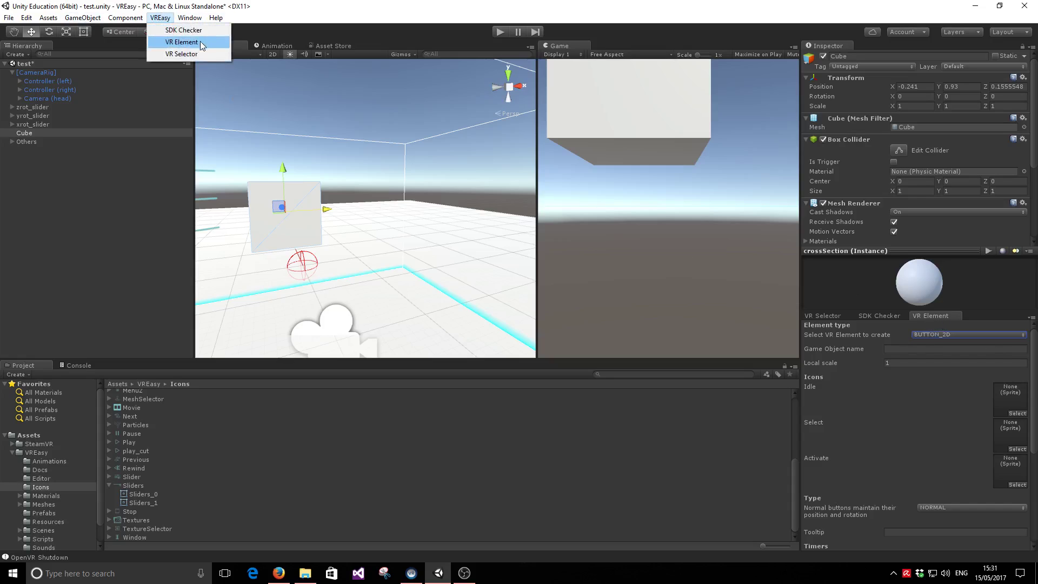
pyautogui.click(194, 54)
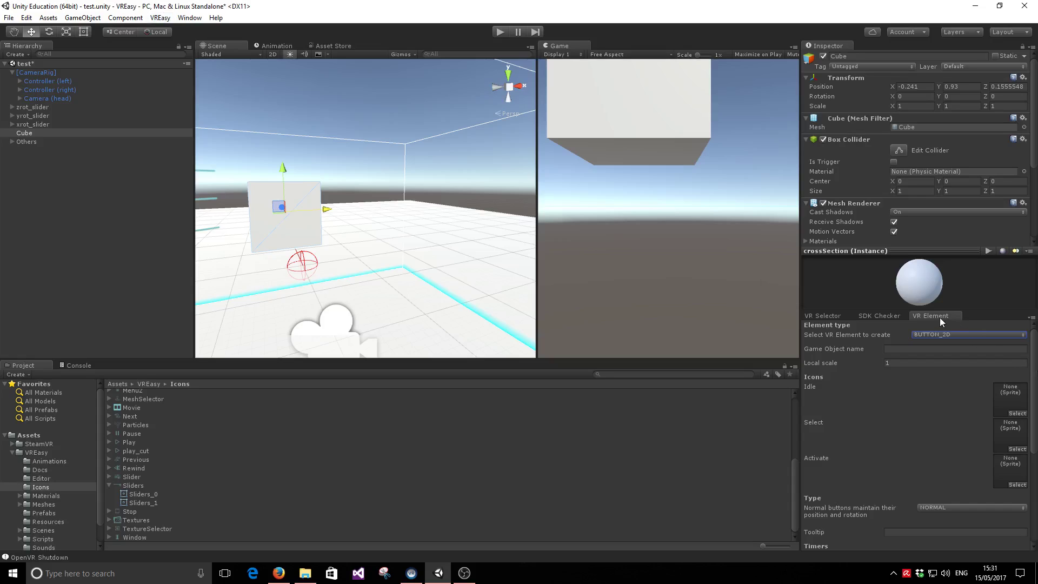
pyautogui.click(940, 334)
pyautogui.click(940, 392)
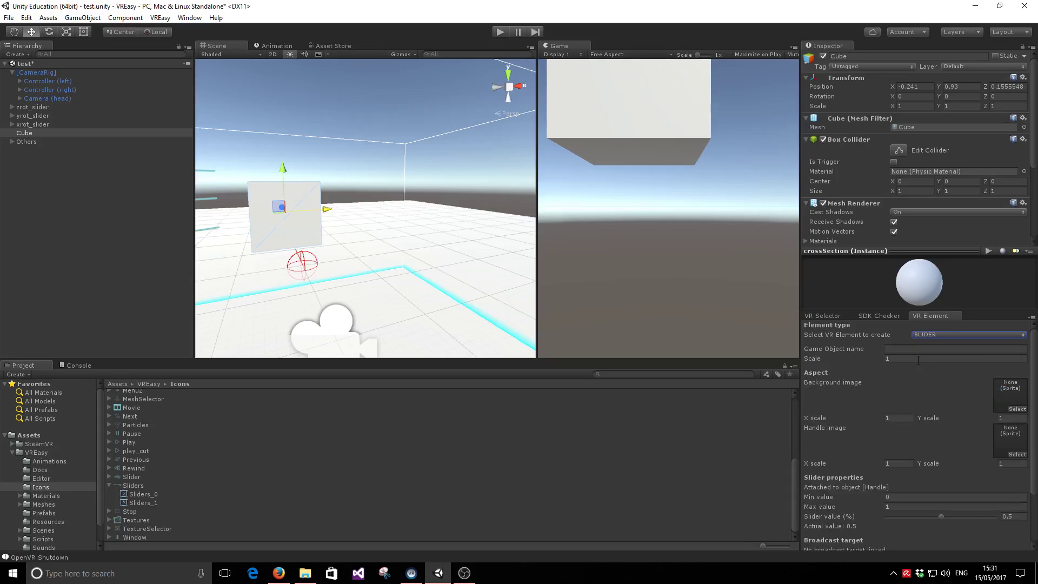
# - Name the new slider xposition and give it Sliders_0 background and Sliders_1 handle sprites
pyautogui.click(901, 349)
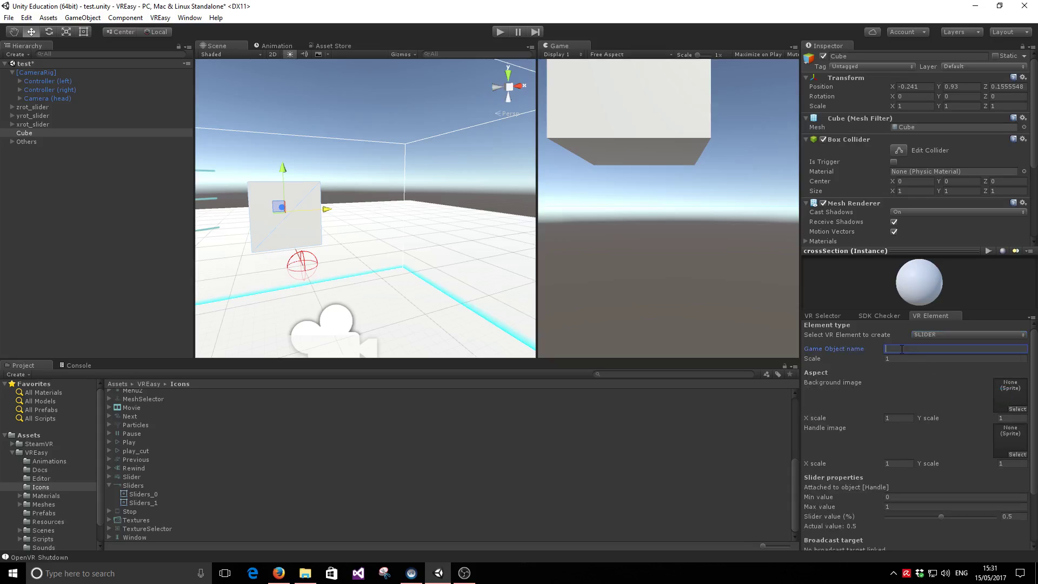
pyautogui.write('xposition')
pyautogui.moveTo(151, 494); pyautogui.dragTo(1010, 395)
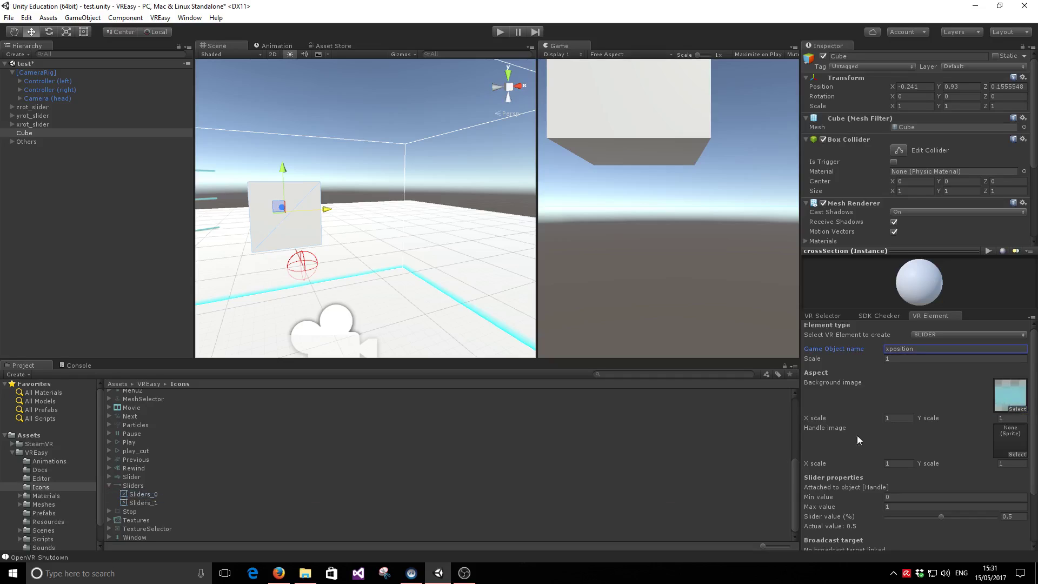
pyautogui.moveTo(142, 502); pyautogui.dragTo(1010, 440)
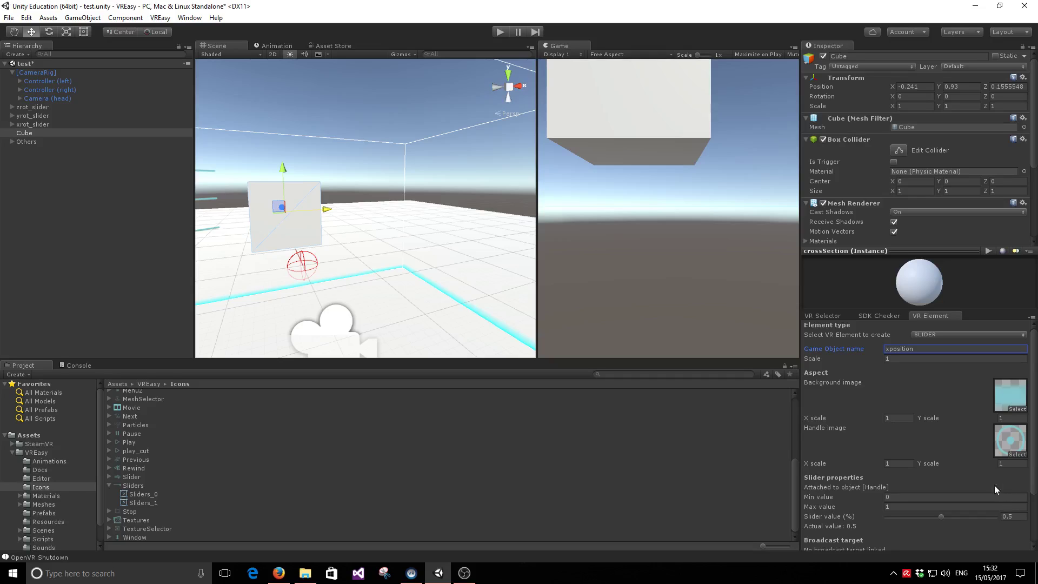
# - Set the slider's minimum value to -1 and create the xposition slider
pyautogui.scroll(-3, 902, 466)
pyautogui.click(900, 467)
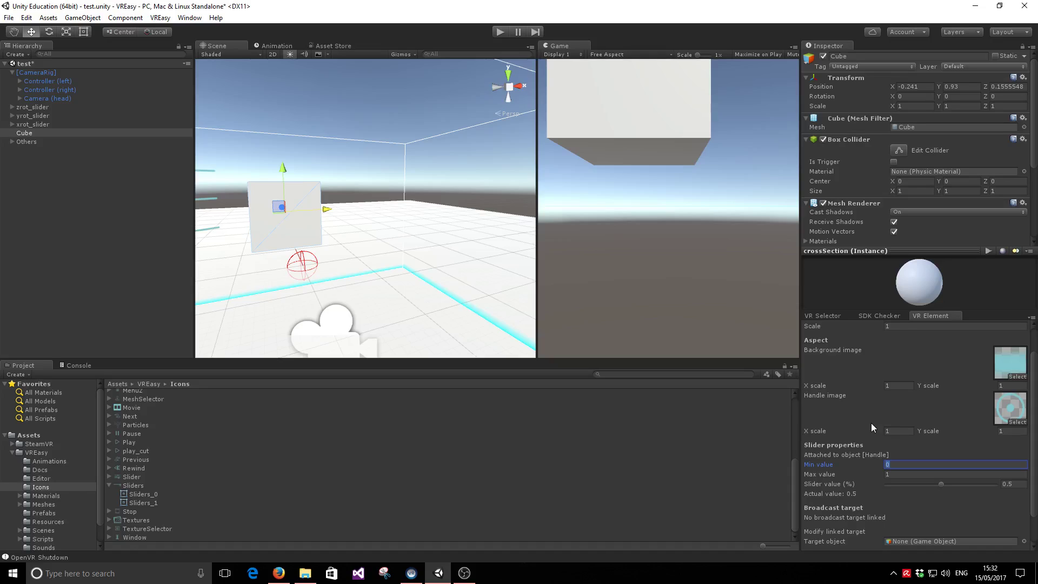
pyautogui.write('-1')
pyautogui.scroll(-3, 916, 470)
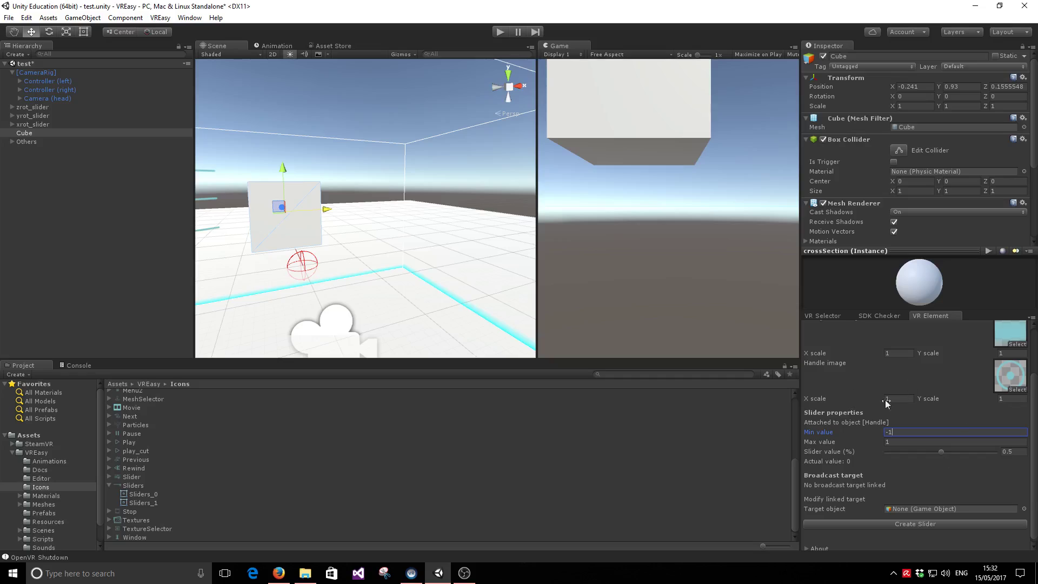
pyautogui.click(919, 523)
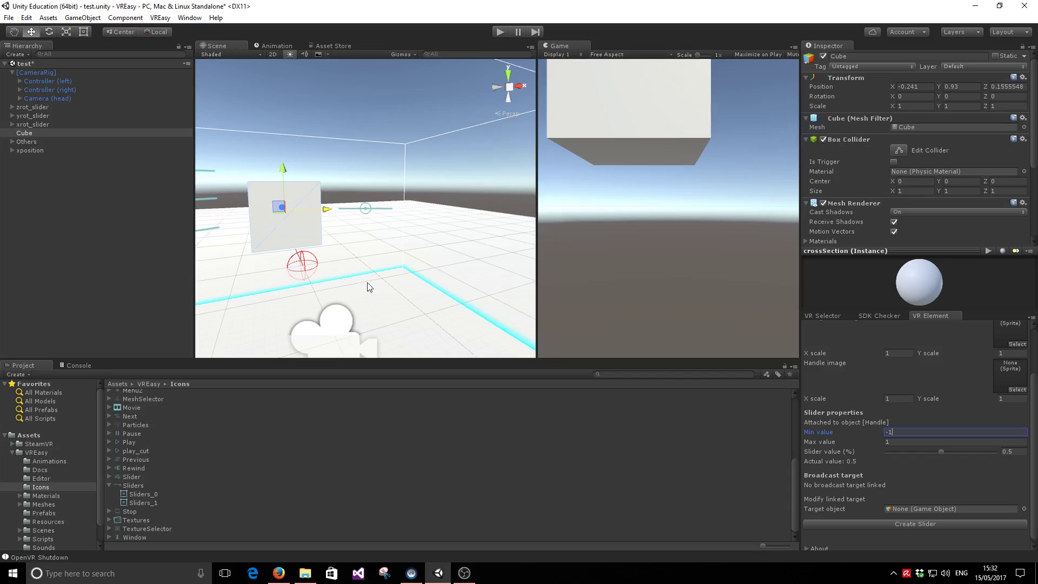
# - Create a yposition slider with Sliders_0/Sliders_1 sprites and minimum value -1
pyautogui.scroll(3, 955, 454)
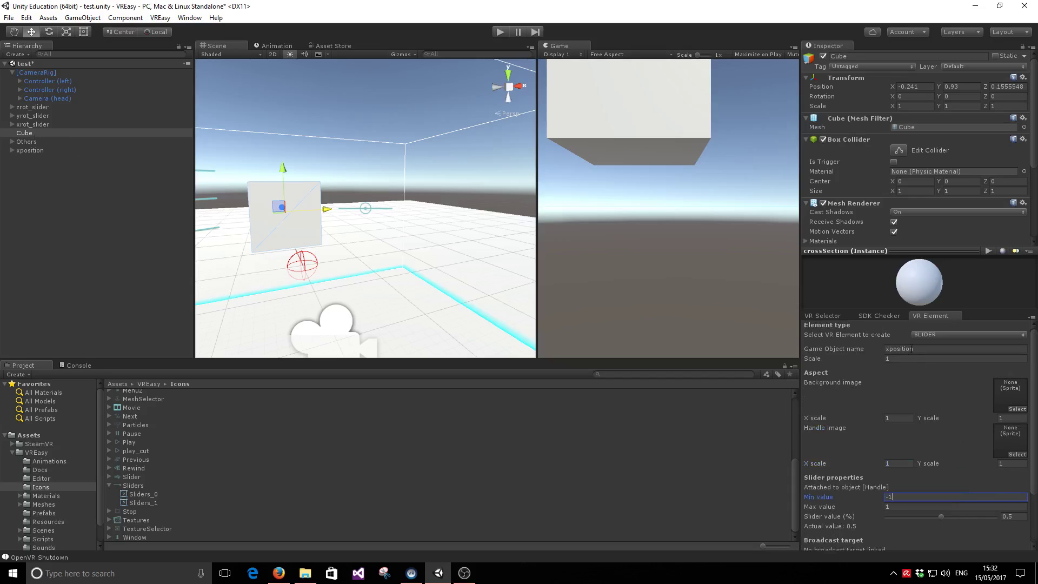
pyautogui.click(911, 349)
pyautogui.write('y')
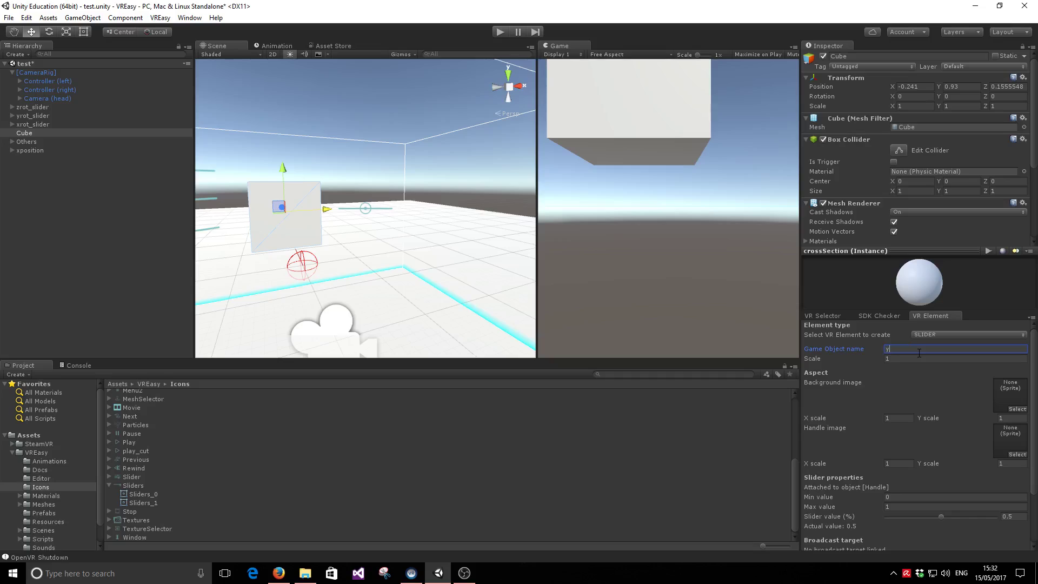
pyautogui.write('position')
pyautogui.moveTo(136, 496); pyautogui.dragTo(1009, 396)
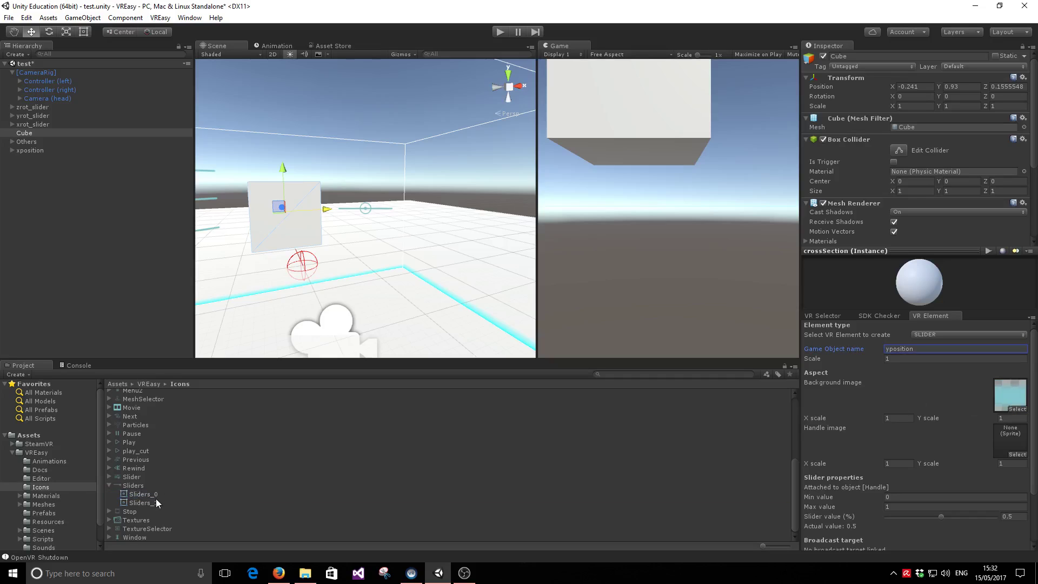
pyautogui.moveTo(149, 503); pyautogui.dragTo(1009, 439)
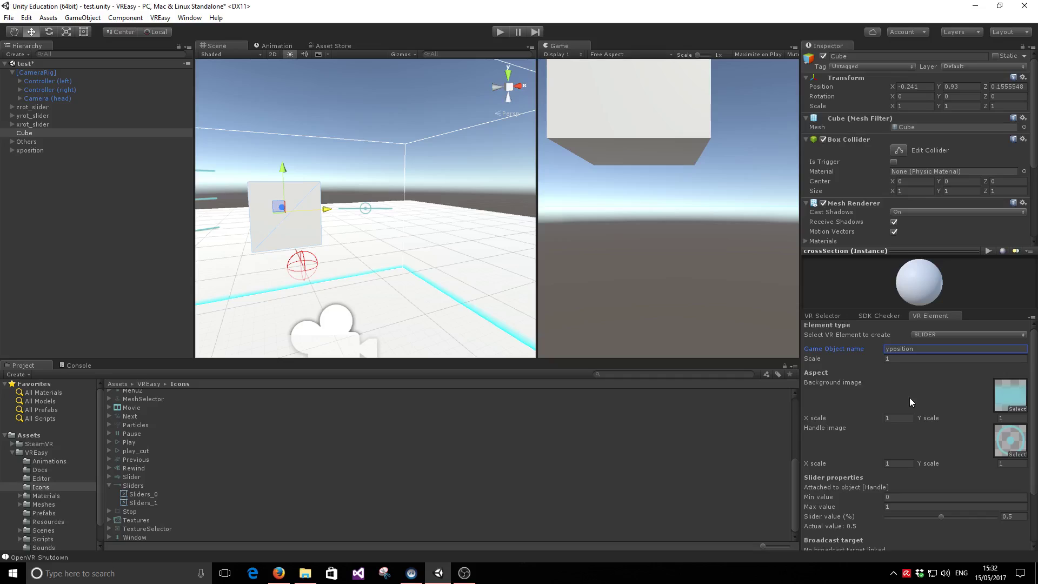
pyautogui.scroll(-3, 909, 398)
pyautogui.click(892, 433)
pyautogui.write('-1')
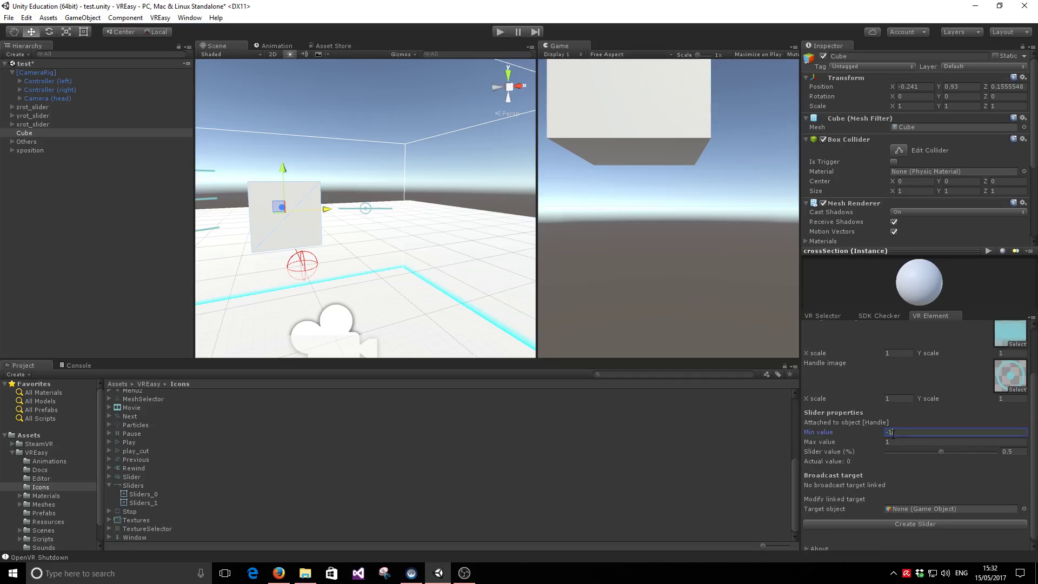
pyautogui.press('Tab')
pyautogui.click(914, 520)
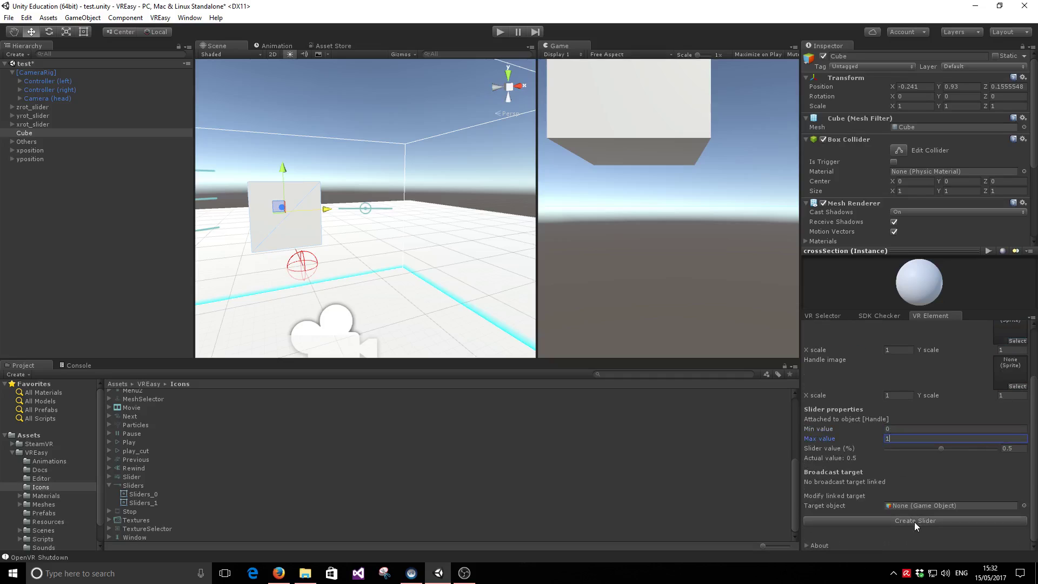
# - Create a zposition slider with Sliders_0/Sliders_1 sprites and minimum -1, then select xposition
pyautogui.click(900, 349)
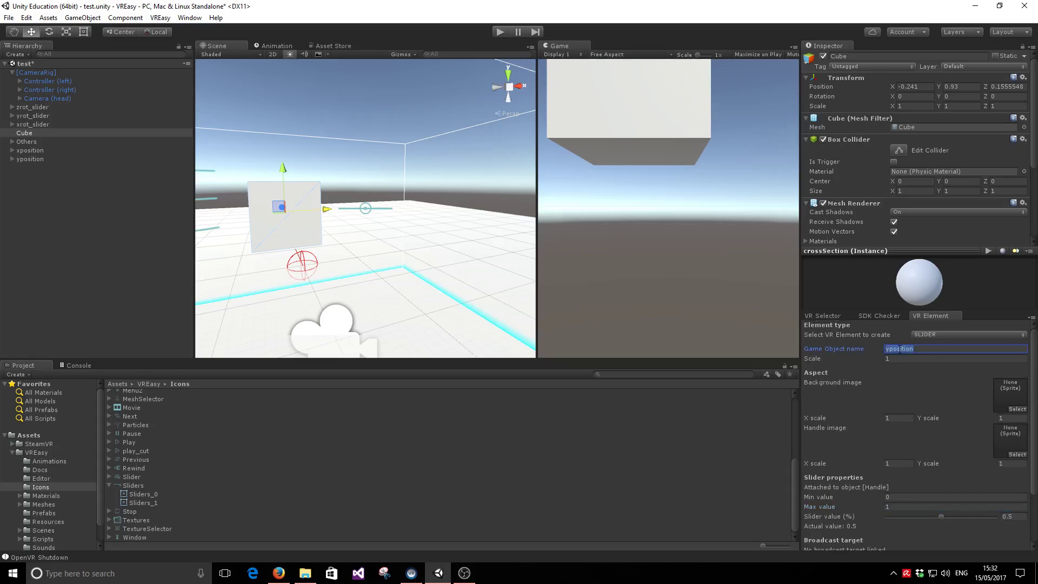
pyautogui.write('zposition')
pyautogui.moveTo(148, 495); pyautogui.dragTo(1010, 394)
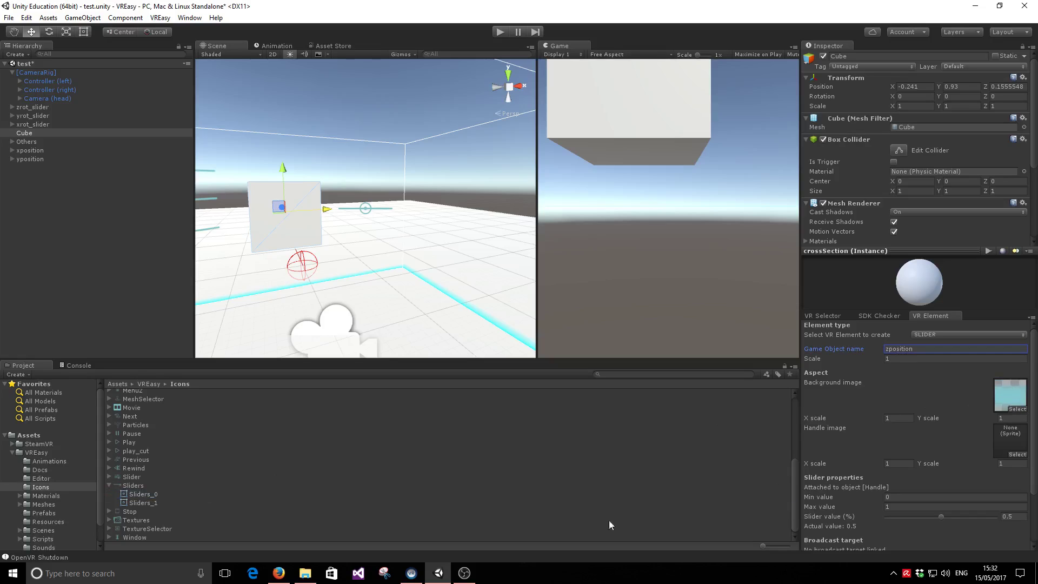
pyautogui.moveTo(144, 503); pyautogui.dragTo(1035, 460)
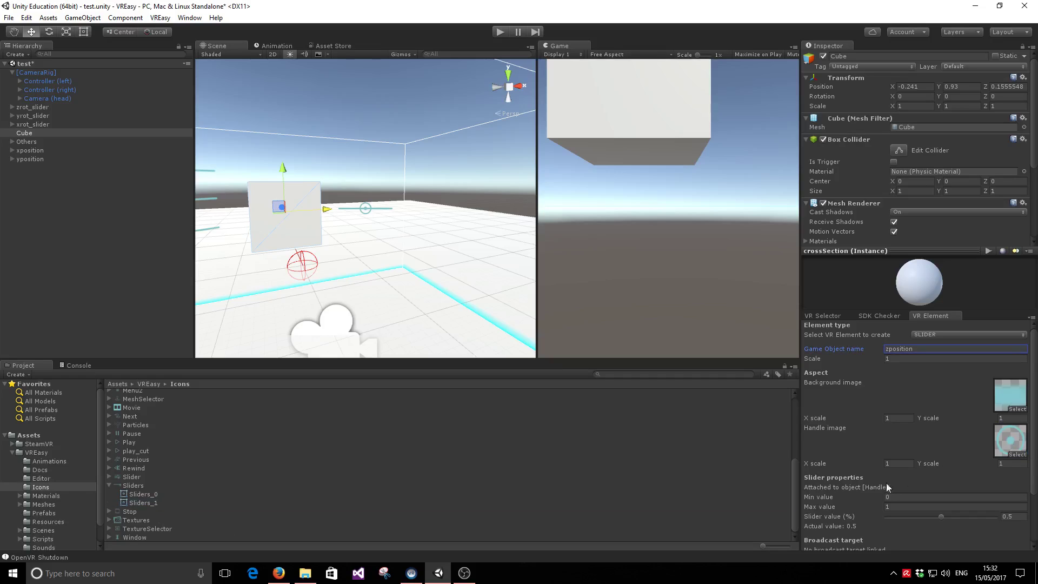
pyautogui.click(911, 497)
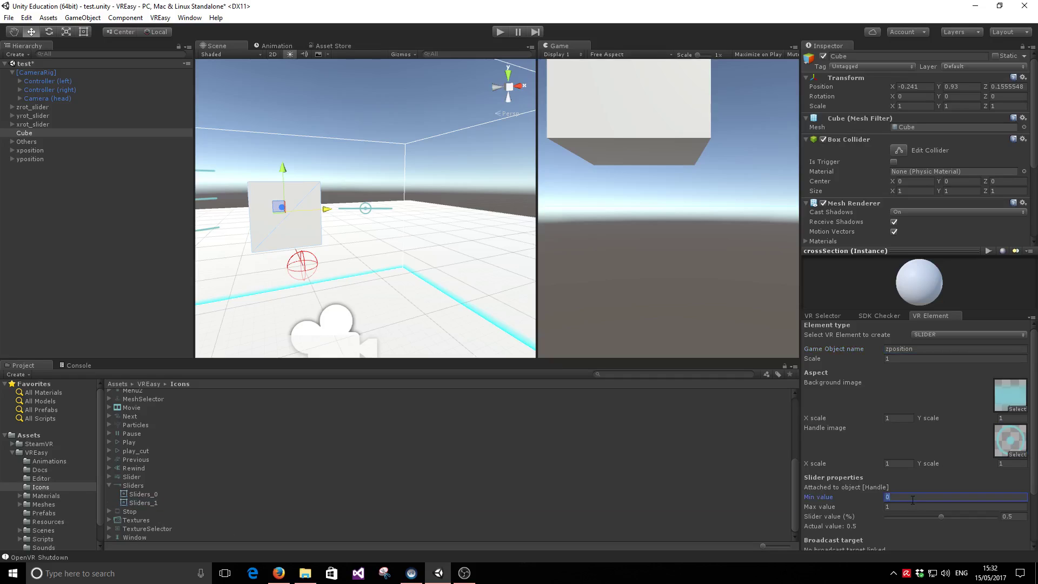
pyautogui.write('-1')
pyautogui.press('Tab')
pyautogui.scroll(-3, 912, 500)
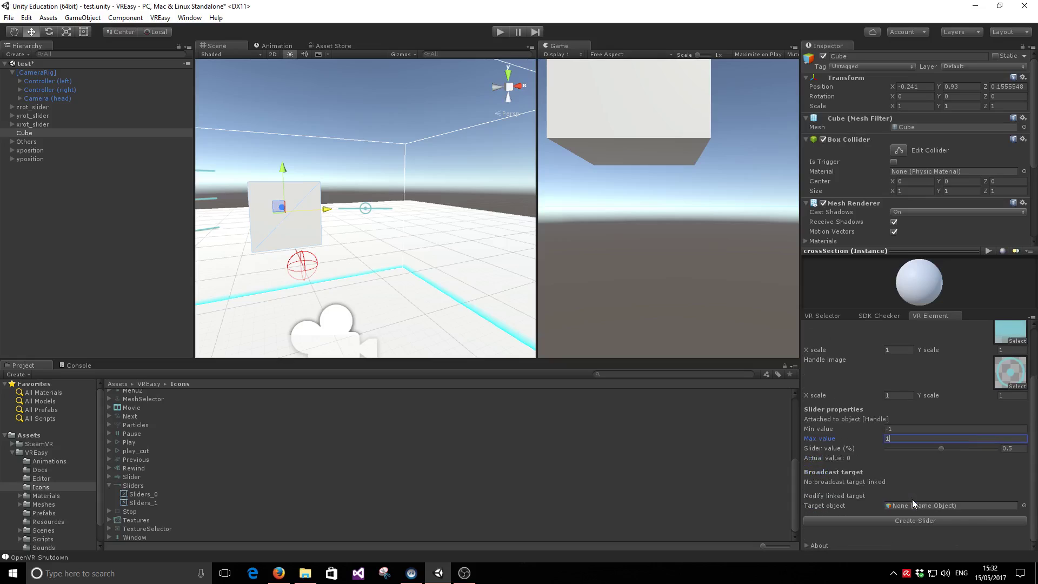
pyautogui.click(936, 520)
pyautogui.click(30, 151)
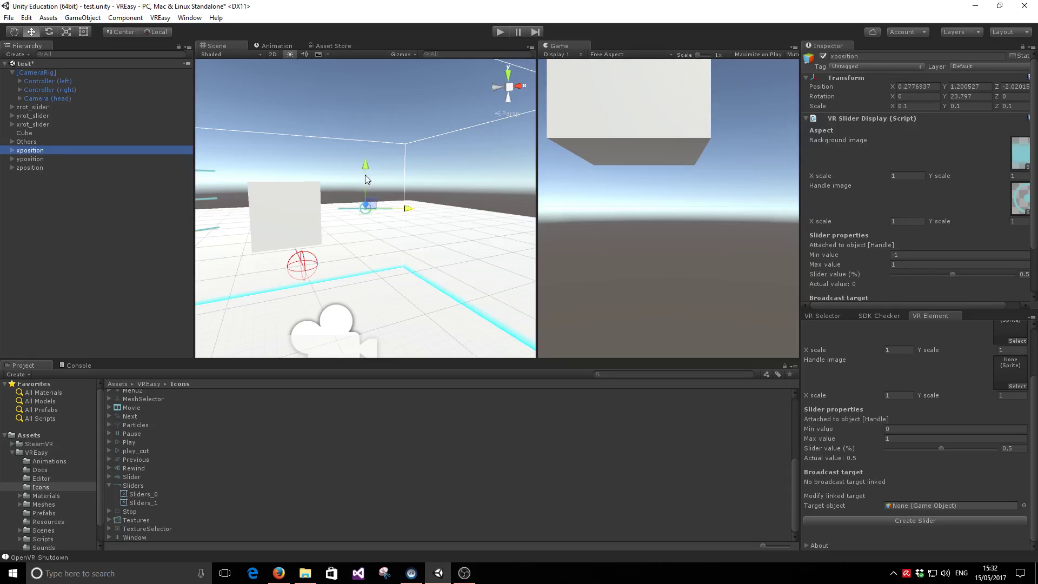
pyautogui.moveTo(367, 178); pyautogui.dragTo(367, 158)
pyautogui.click(34, 160)
pyautogui.click(34, 168)
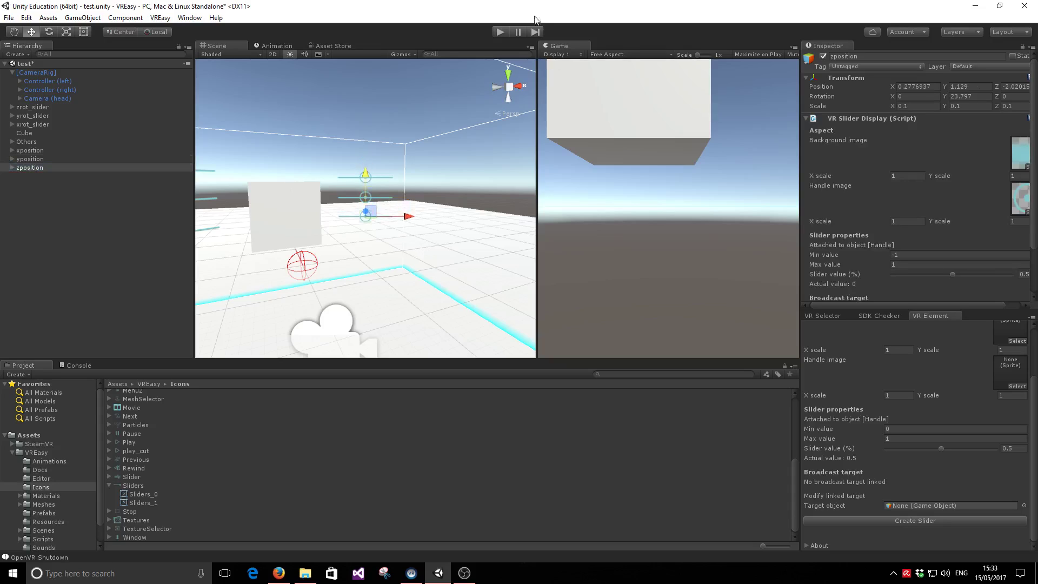
pyautogui.click(502, 31)
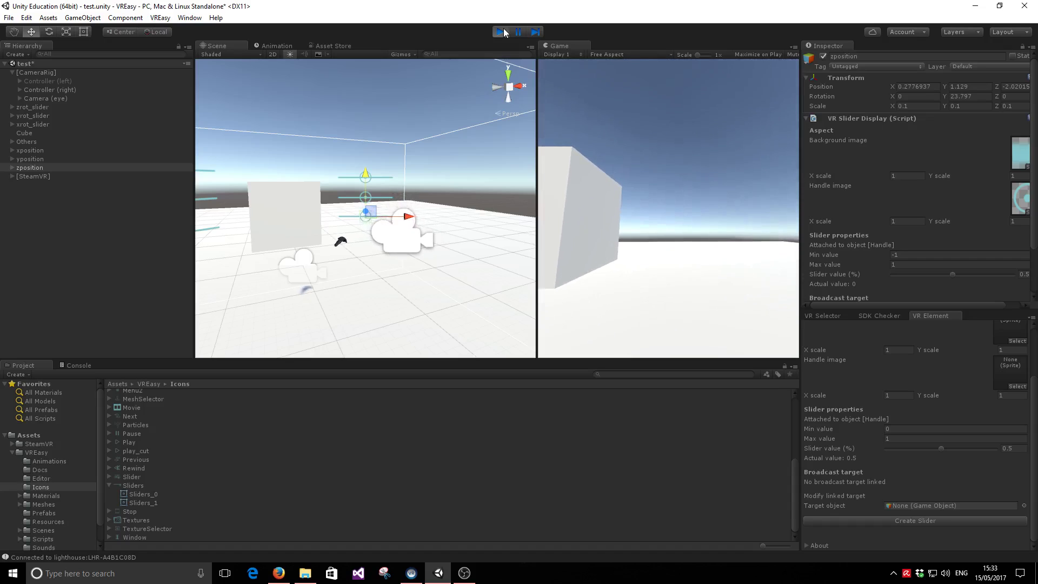
pyautogui.click(501, 32)
pyautogui.keyDown('alt'); pyautogui.moveTo(325, 233); pyautogui.dragTo(419, 209); pyautogui.keyUp('alt')
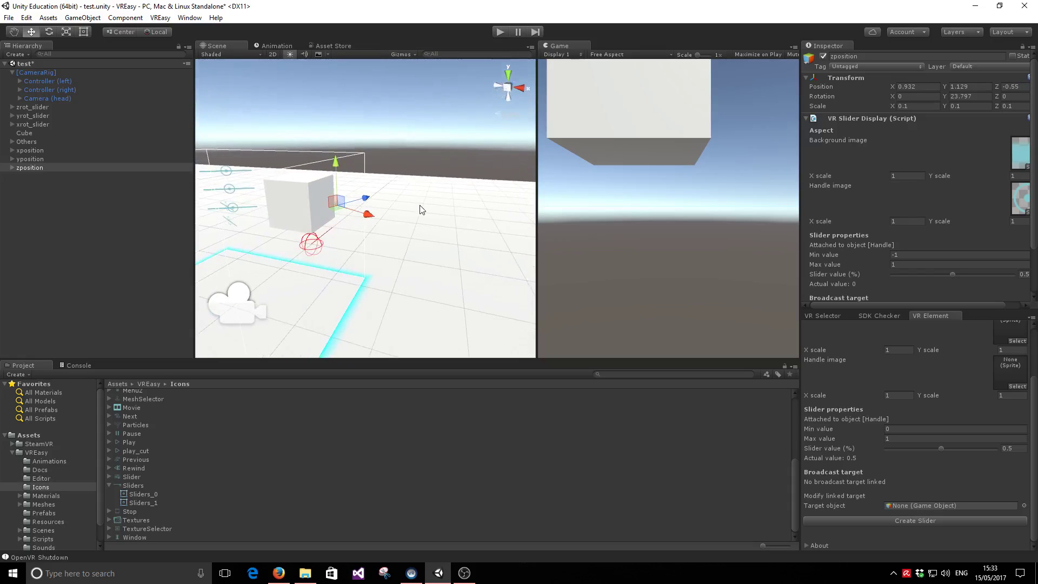
pyautogui.hotkey('ctrl', 'z')
pyautogui.keyDown('shift'); pyautogui.click(42, 150); pyautogui.keyUp('shift')
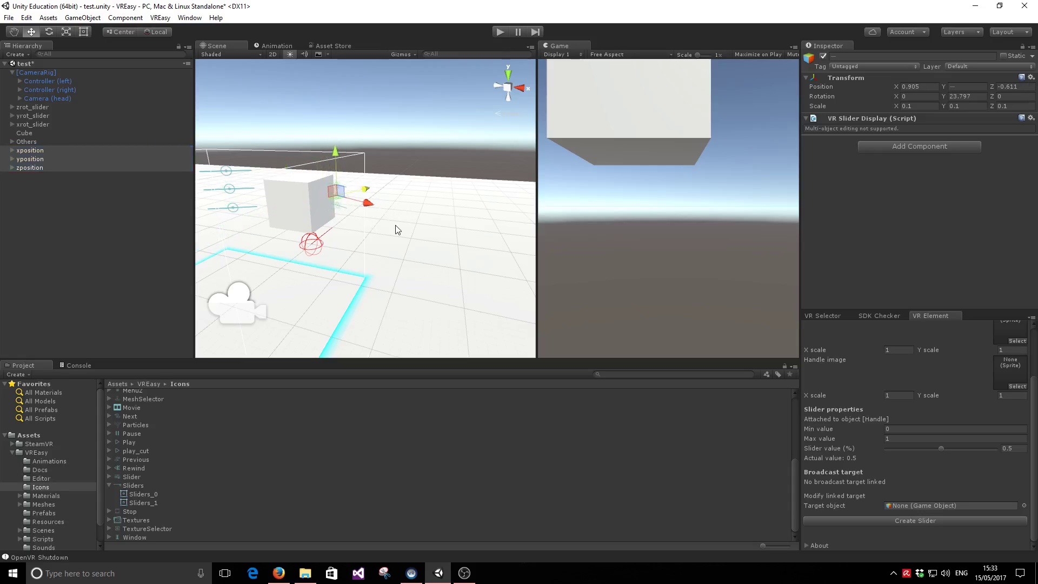
pyautogui.keyDown('alt'); pyautogui.moveTo(399, 229); pyautogui.dragTo(427, 216); pyautogui.keyUp('alt')
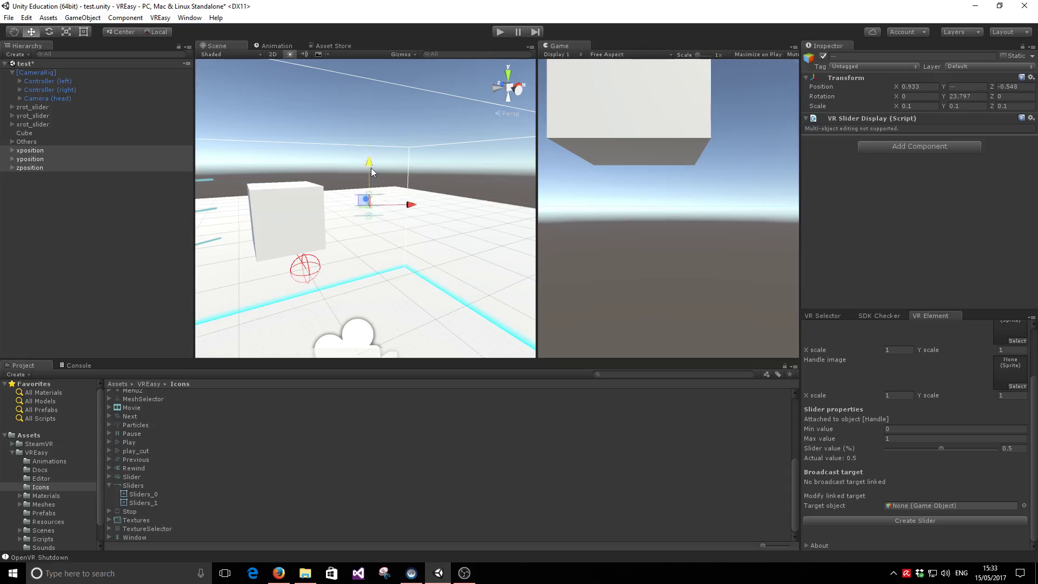
pyautogui.keyDown('alt'); pyautogui.moveTo(371, 171); pyautogui.dragTo(411, 204); pyautogui.keyUp('alt')
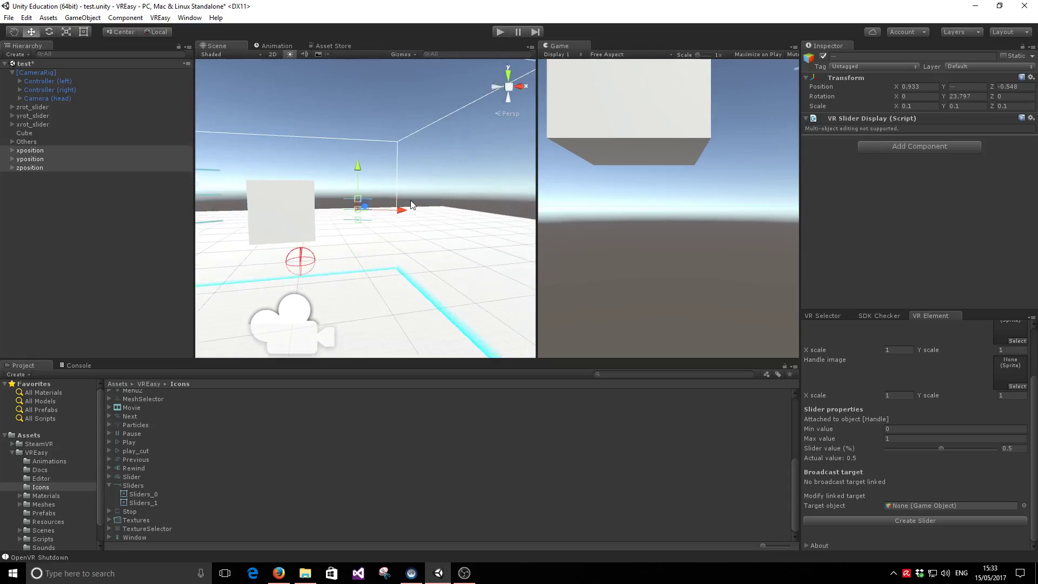
pyautogui.click(500, 31)
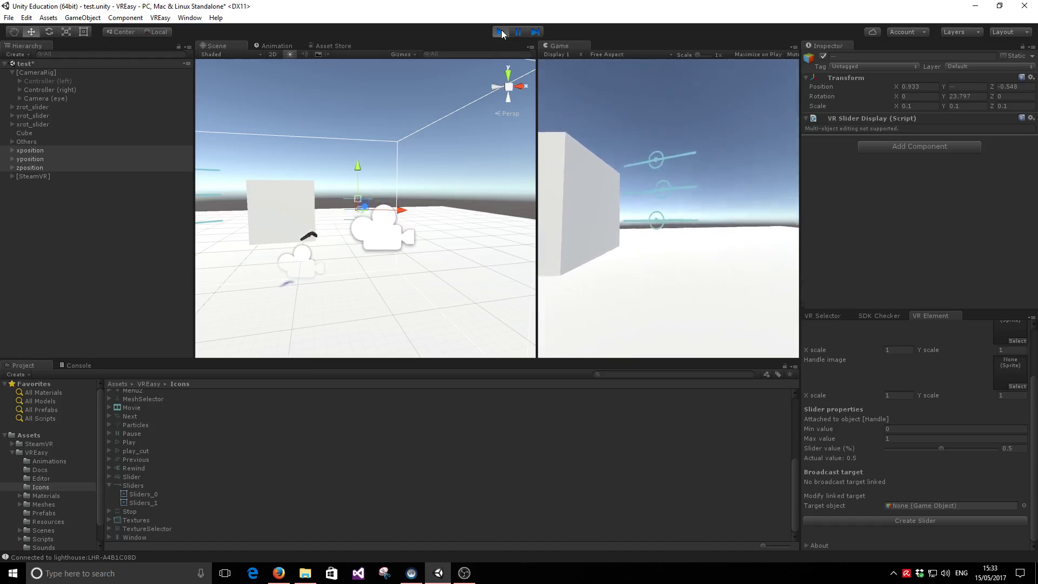
# - Exit play mode and inspect the Cube's components to find its Transform Controller script
pyautogui.click(501, 32)
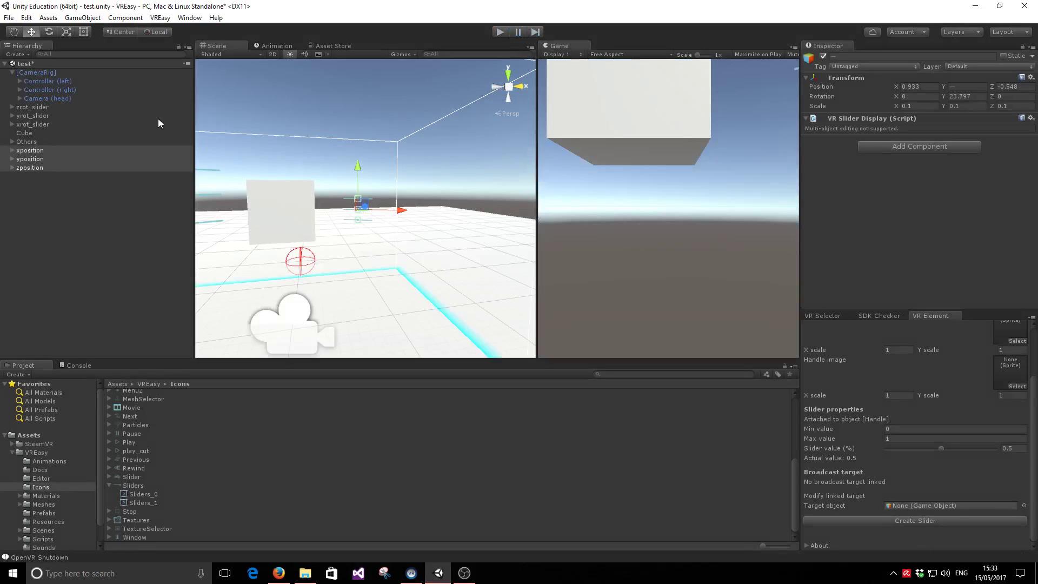
pyautogui.click(27, 133)
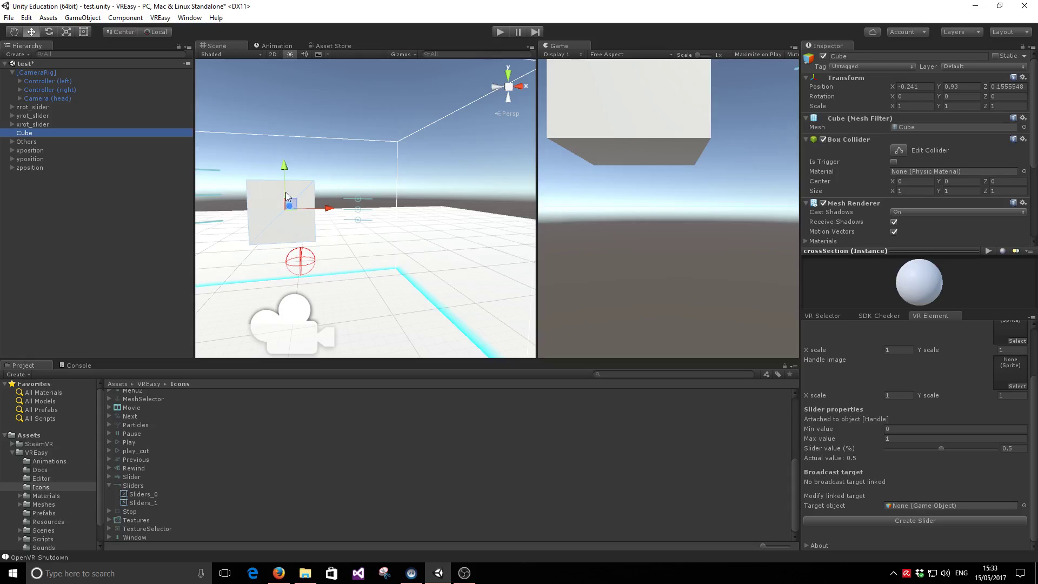
pyautogui.scroll(-5, 956, 180)
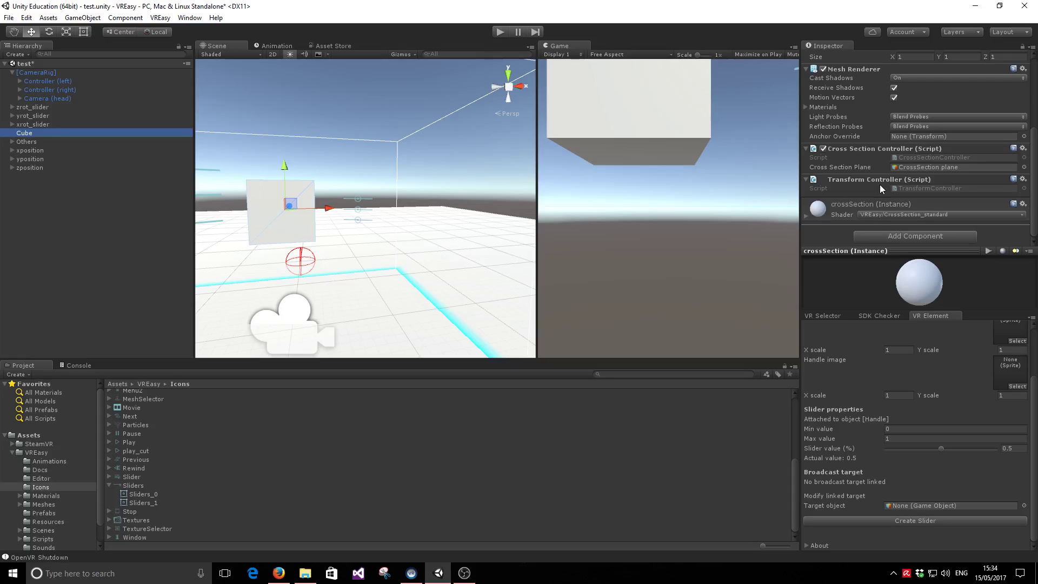
pyautogui.scroll(5, 884, 180)
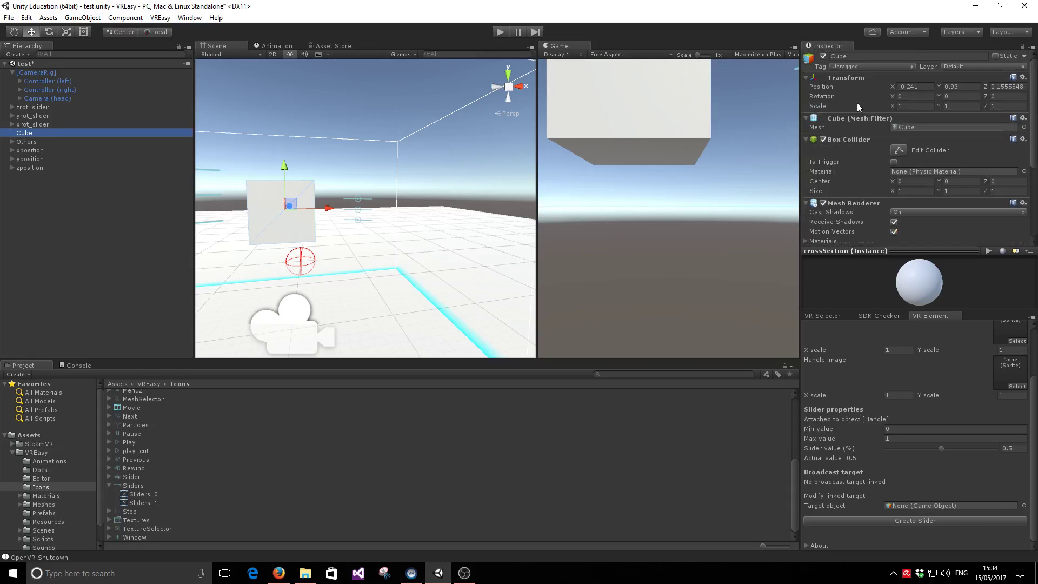
pyautogui.scroll(-5, 865, 127)
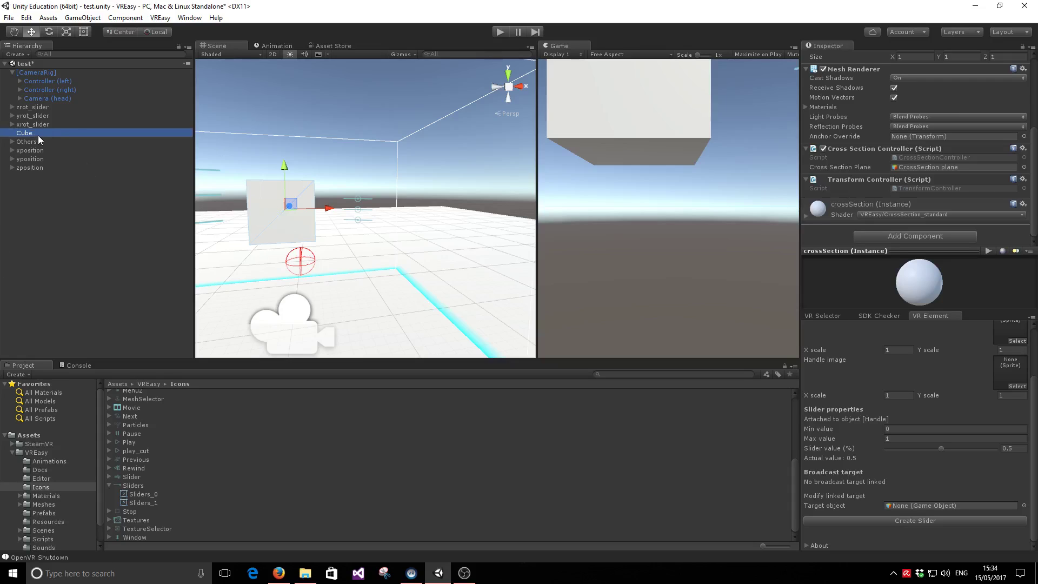
# - Target the xposition slider at the Cube's TransformController X_Position property and link it
pyautogui.click(33, 150)
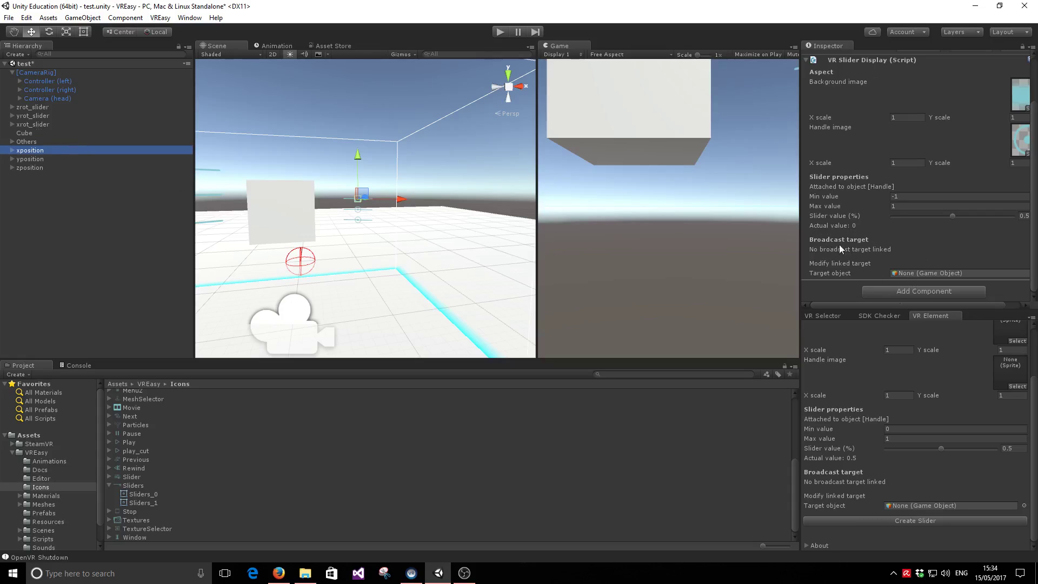
pyautogui.moveTo(27, 133); pyautogui.dragTo(914, 274)
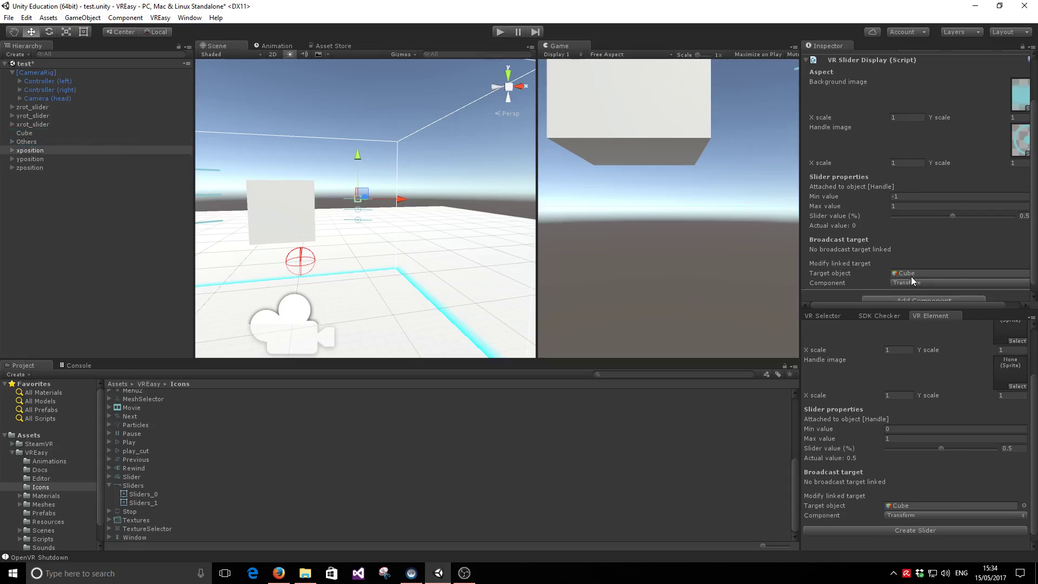
pyautogui.scroll(-1, 911, 277)
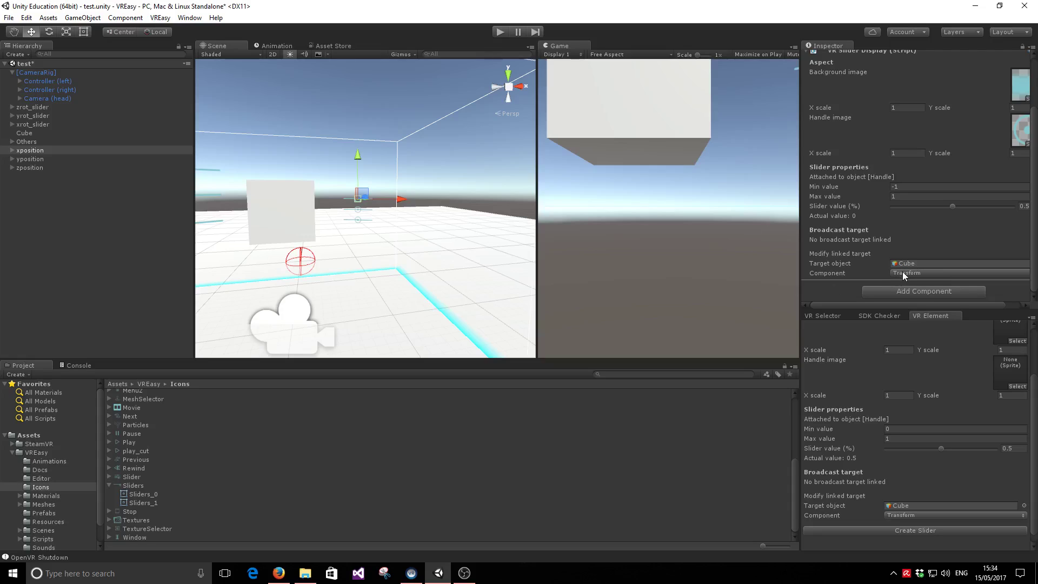
pyautogui.click(917, 273)
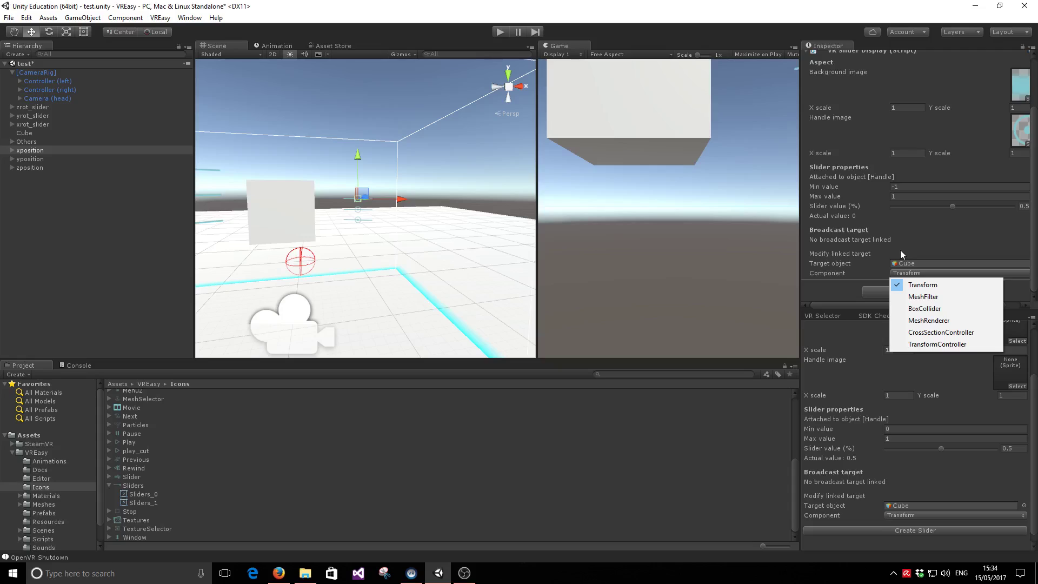
pyautogui.click(959, 345)
pyautogui.scroll(-2, 908, 227)
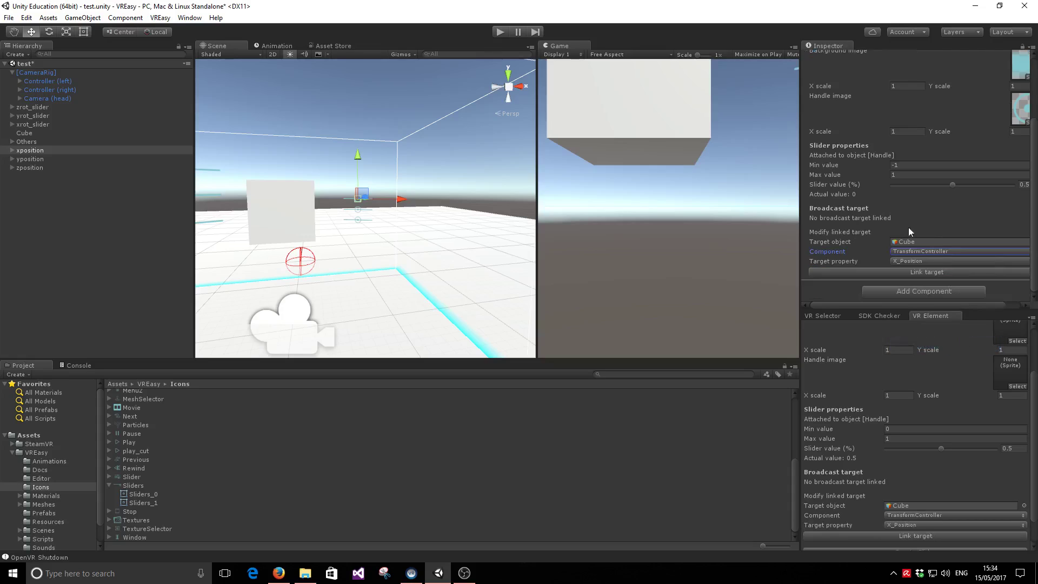
pyautogui.click(910, 261)
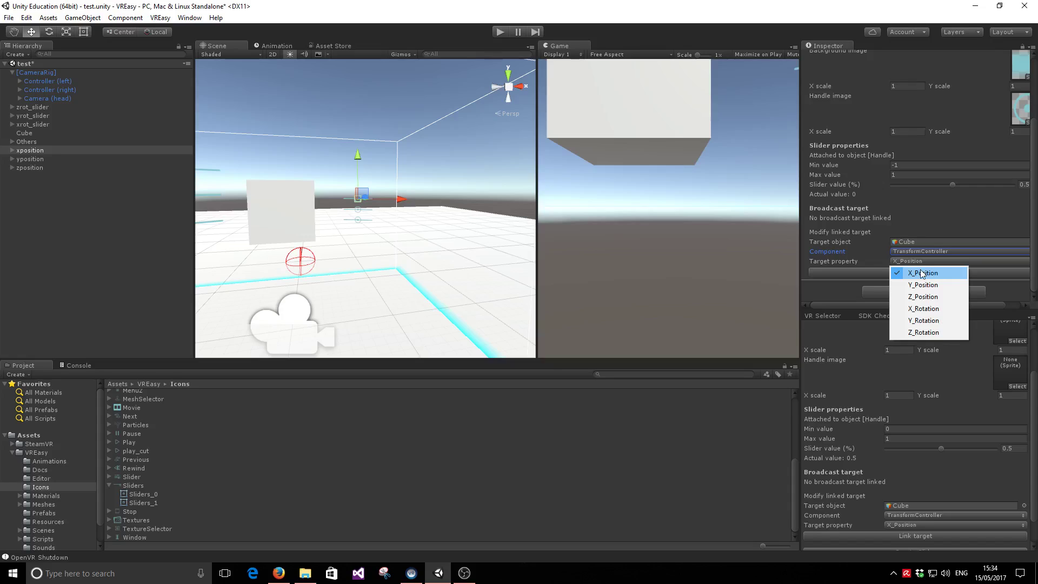
pyautogui.click(939, 273)
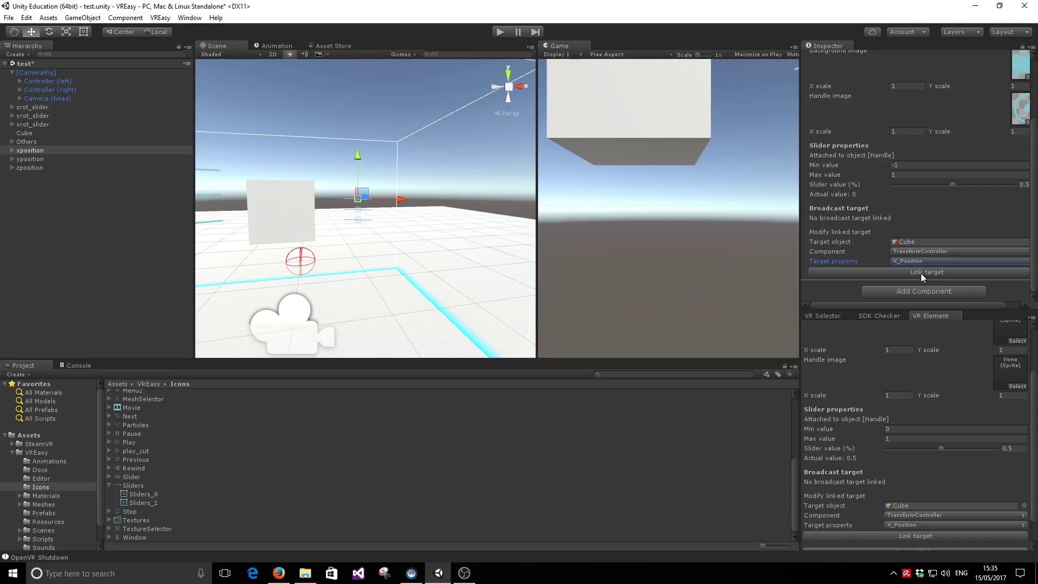
pyautogui.click(919, 272)
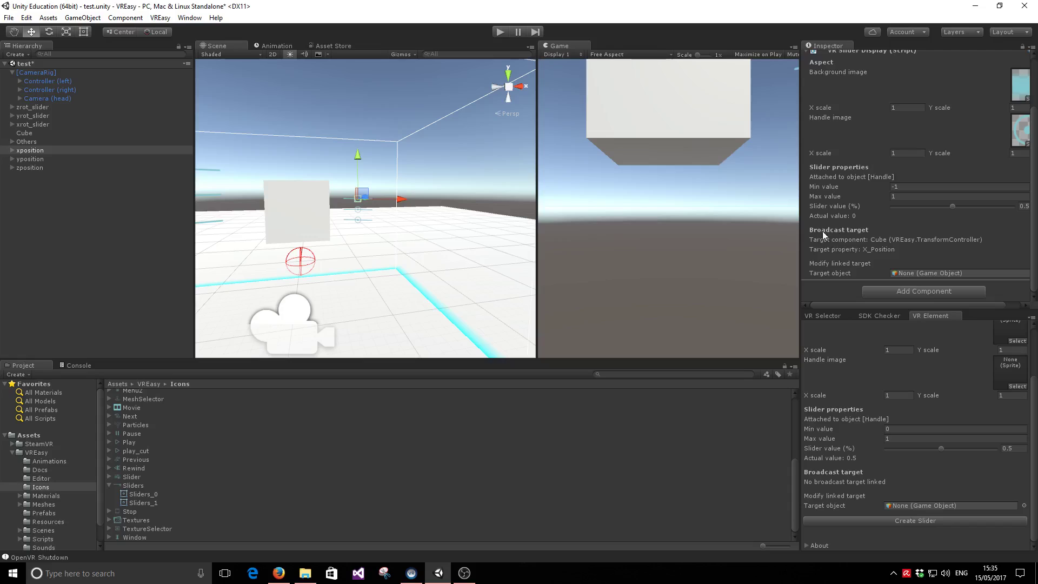
# - Link the yposition slider to the Cube's TransformController Y_Position property
pyautogui.click(38, 159)
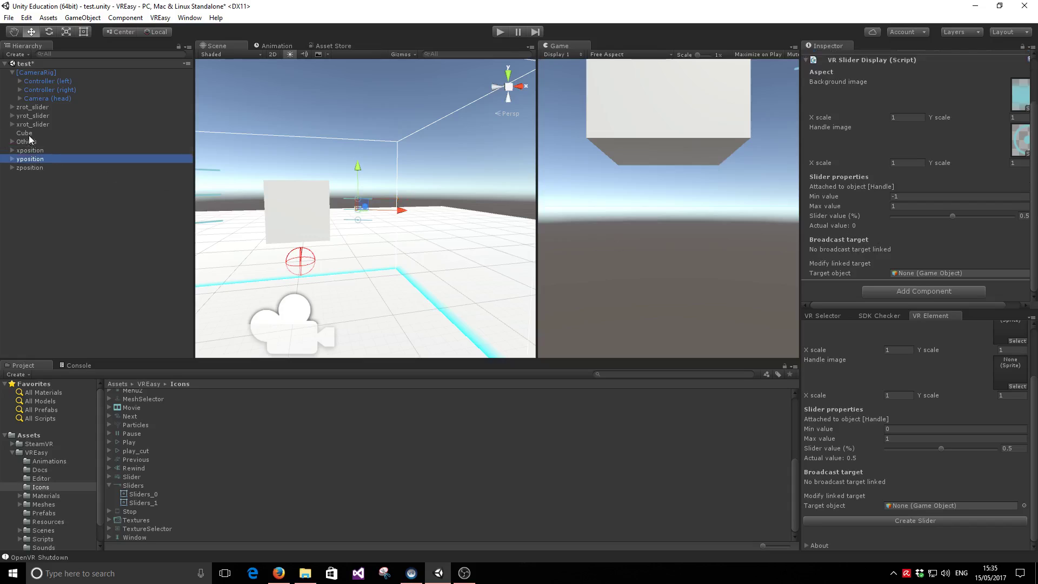
pyautogui.moveTo(30, 135); pyautogui.dragTo(919, 275)
pyautogui.click(909, 283)
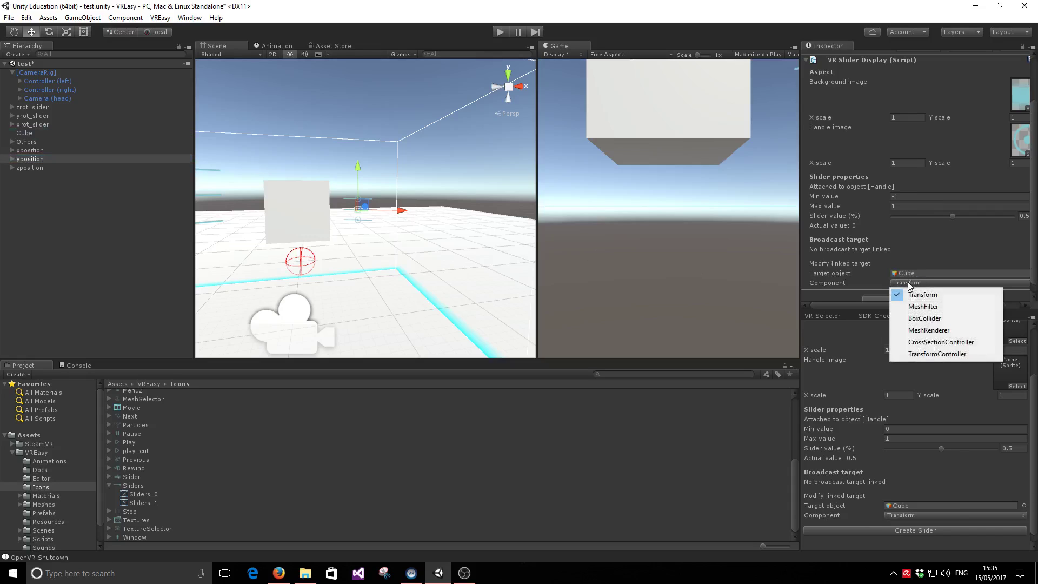
pyautogui.click(936, 355)
pyautogui.click(907, 293)
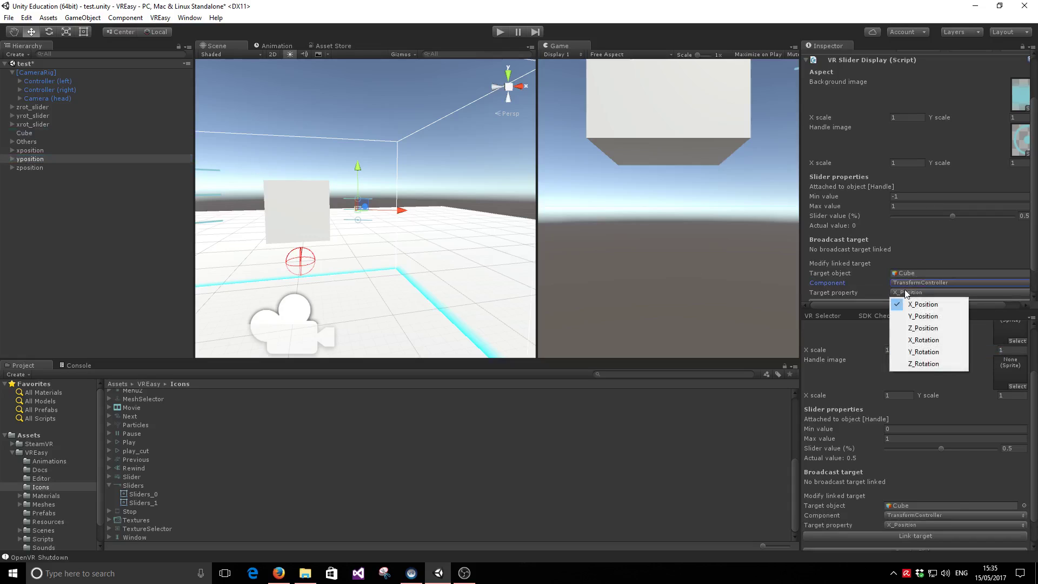
pyautogui.click(923, 316)
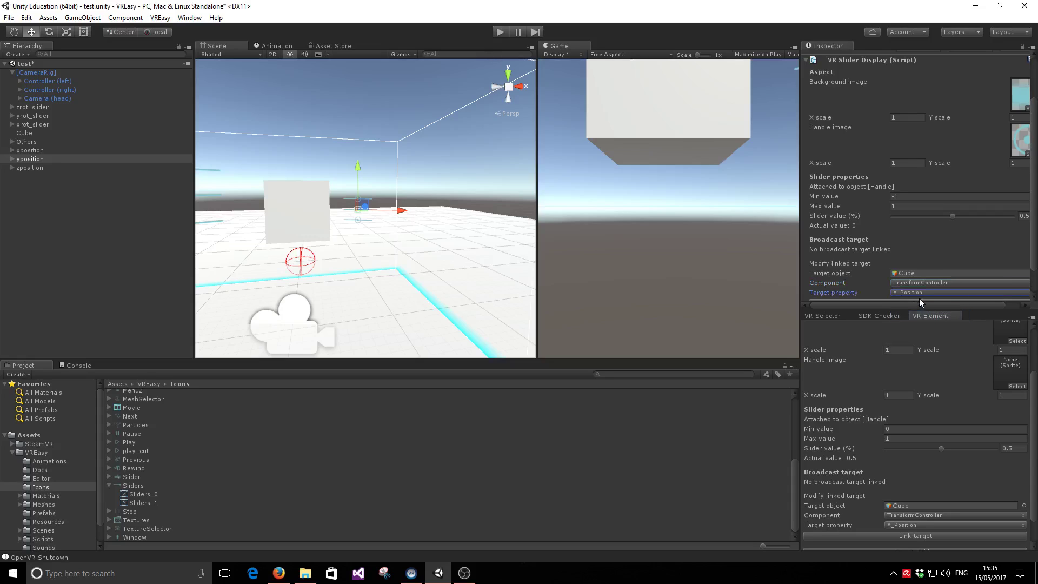
pyautogui.scroll(-2, 925, 276)
pyautogui.click(924, 273)
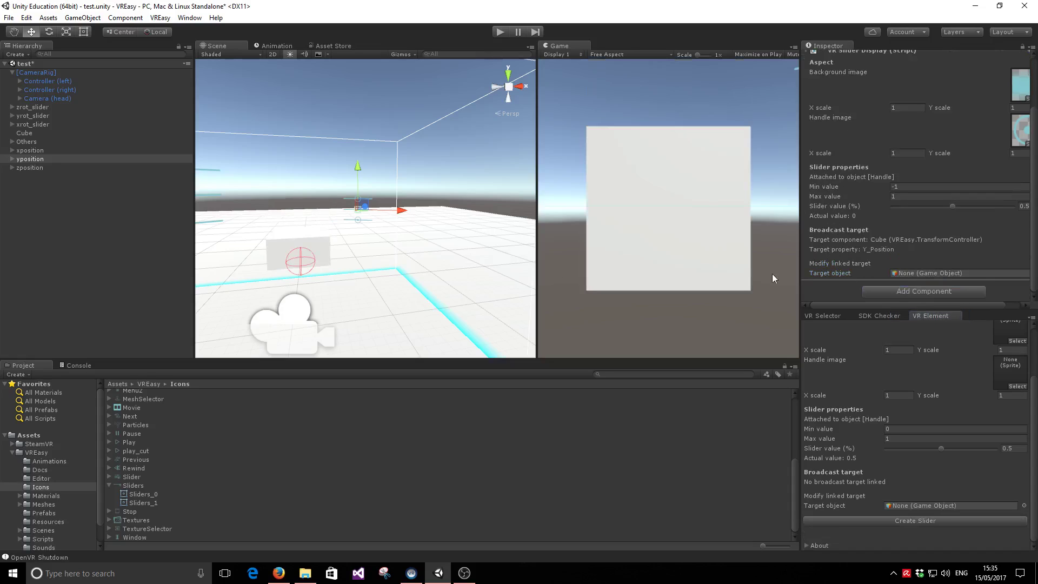
# - Link the zposition slider to the Cube's TransformController Z_Position property
pyautogui.click(34, 167)
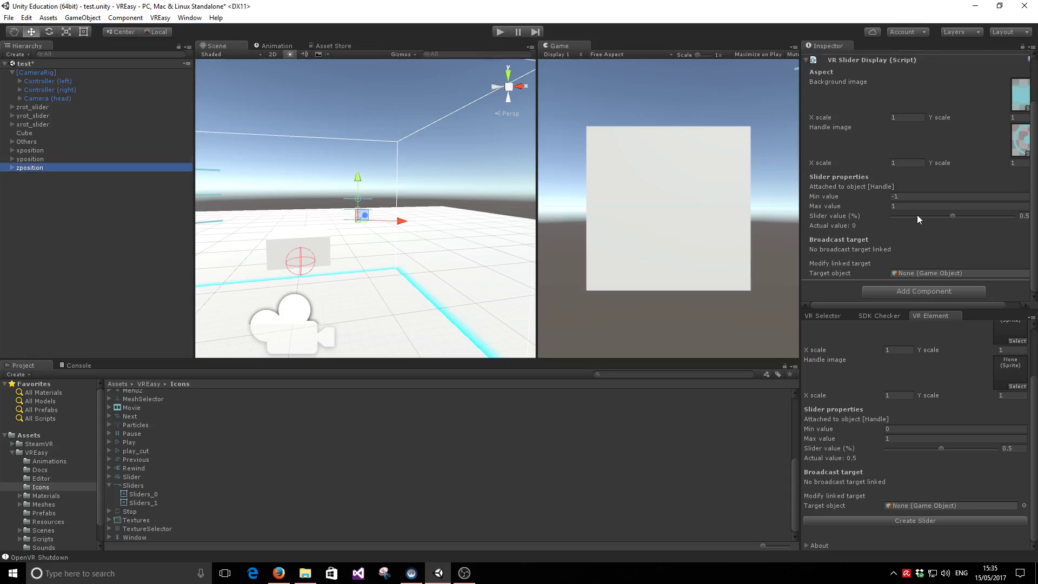
pyautogui.moveTo(33, 135); pyautogui.dragTo(908, 273)
pyautogui.click(917, 284)
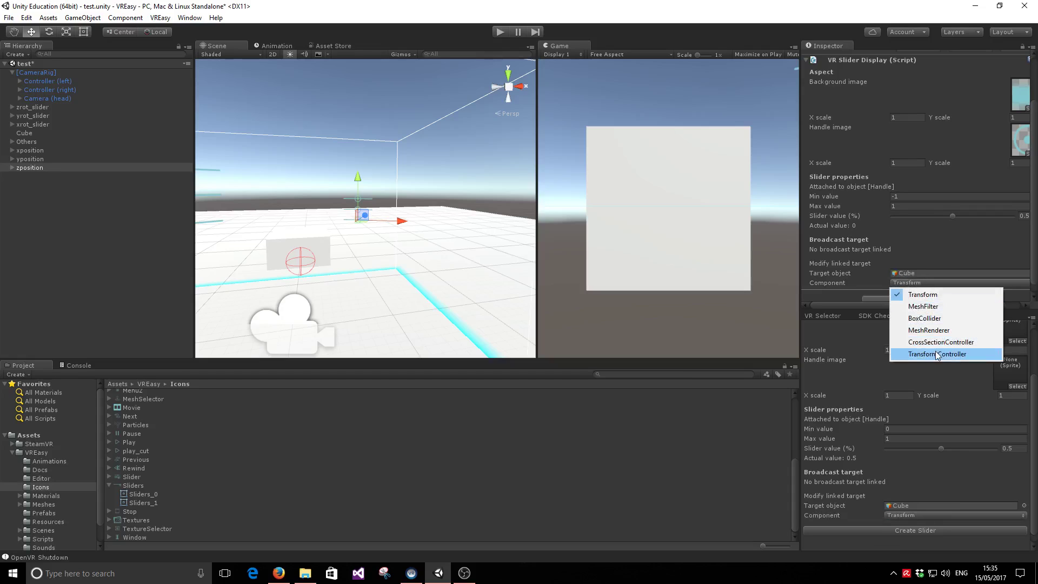
pyautogui.click(939, 355)
pyautogui.scroll(-2, 930, 270)
pyautogui.click(923, 261)
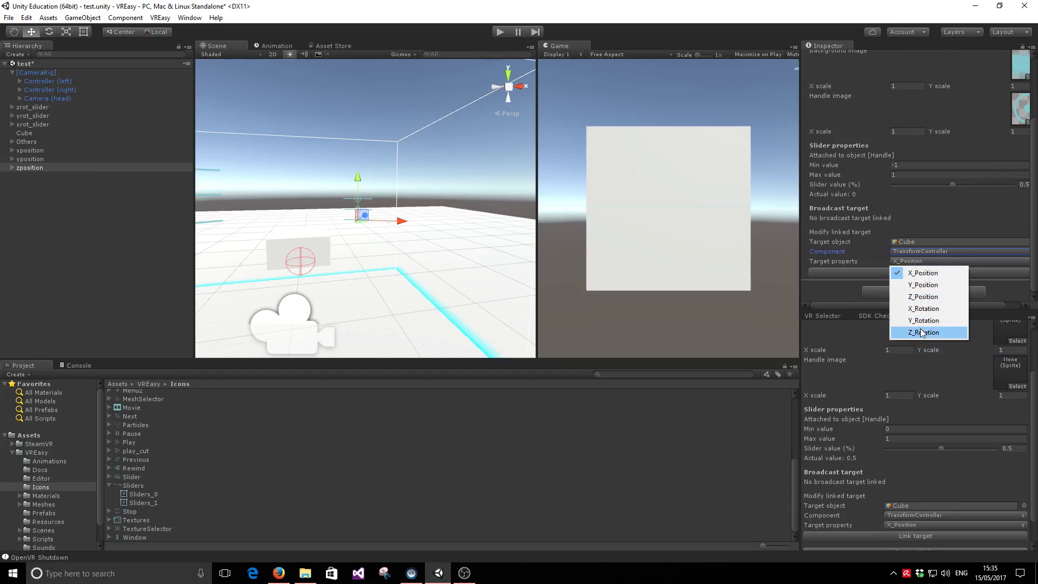
pyautogui.click(923, 296)
pyautogui.click(918, 271)
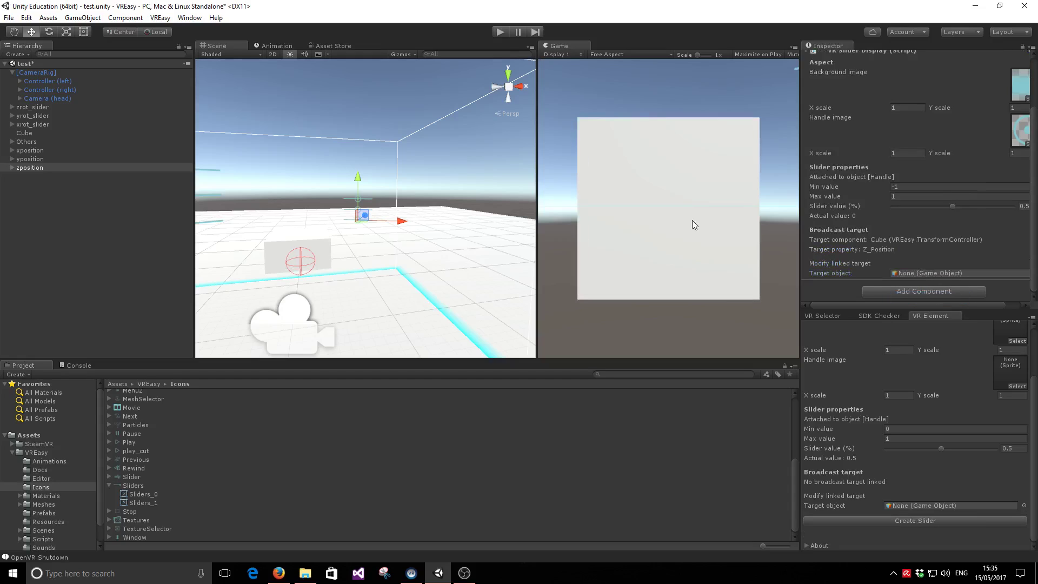
pyautogui.scroll(-3, 330, 297)
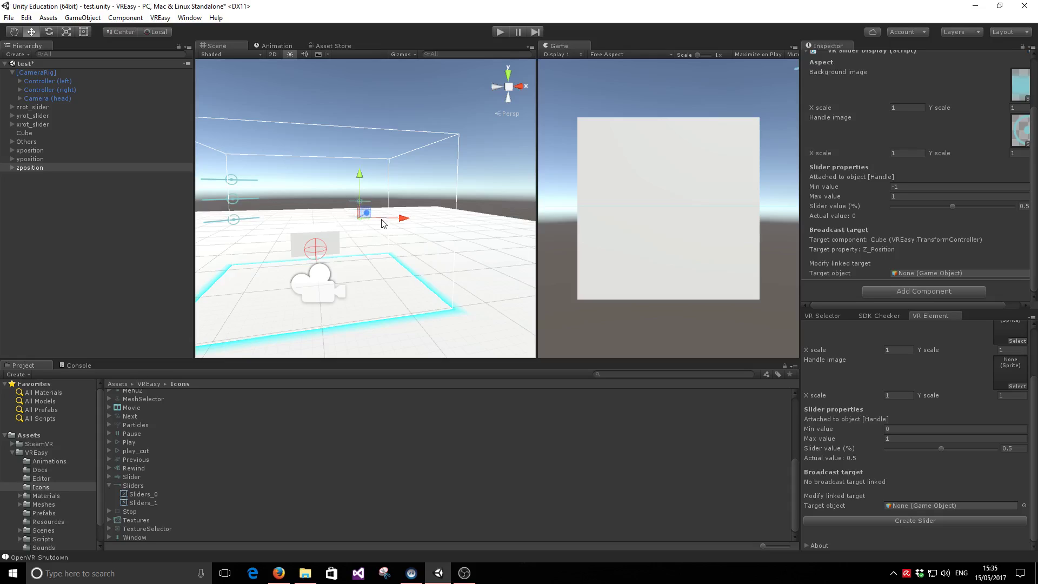
# - Enter play mode to test the three position sliders
pyautogui.click(500, 32)
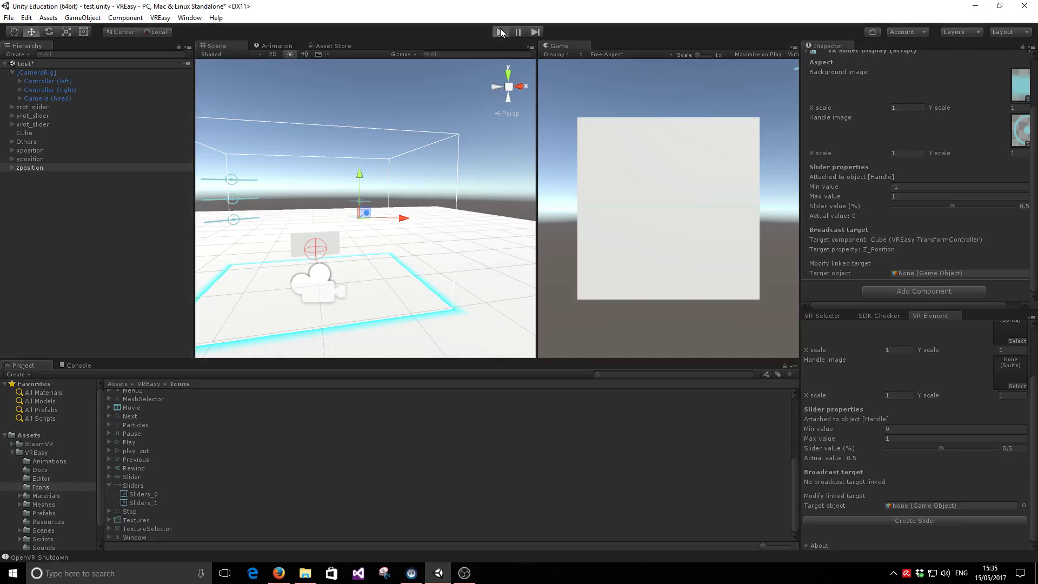